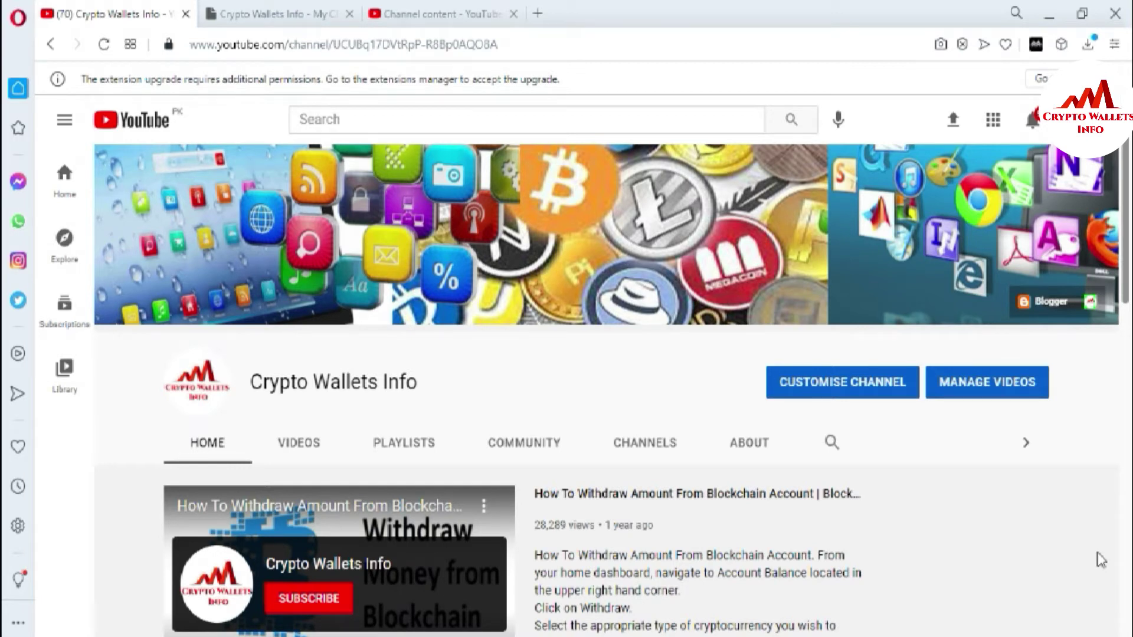
click(277, 12)
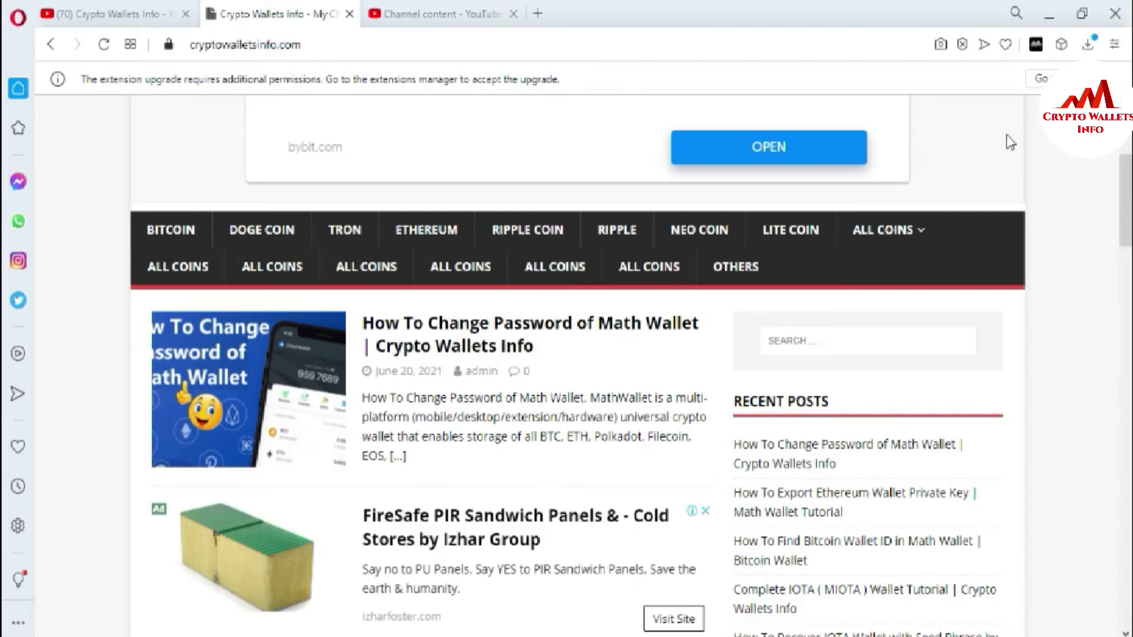
scroll(5, 296, down, 7)
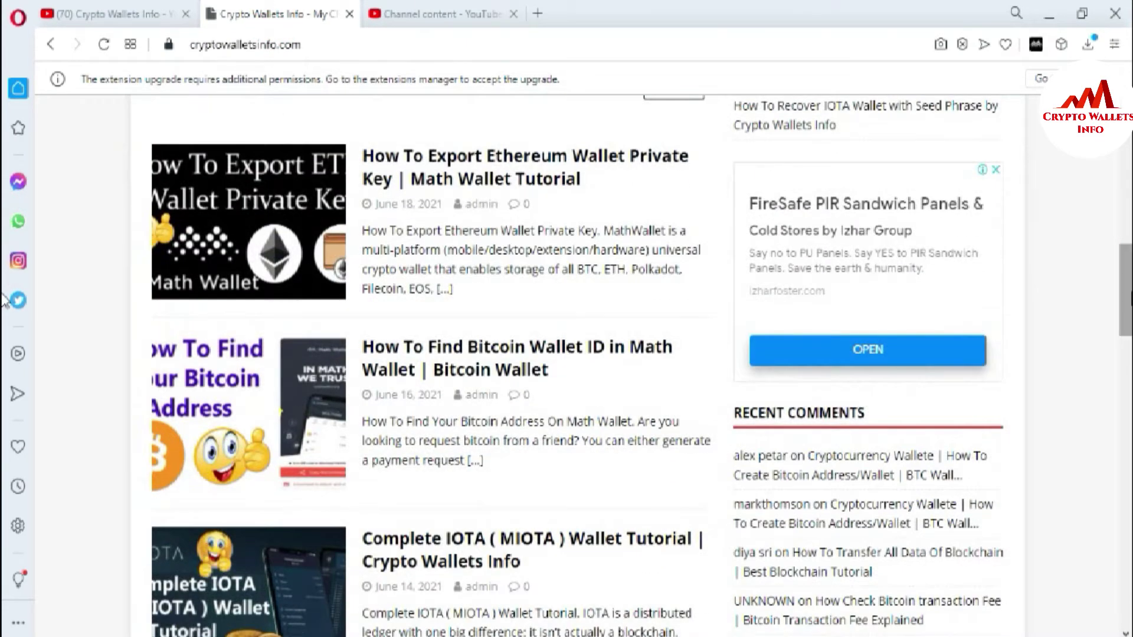
click(116, 8)
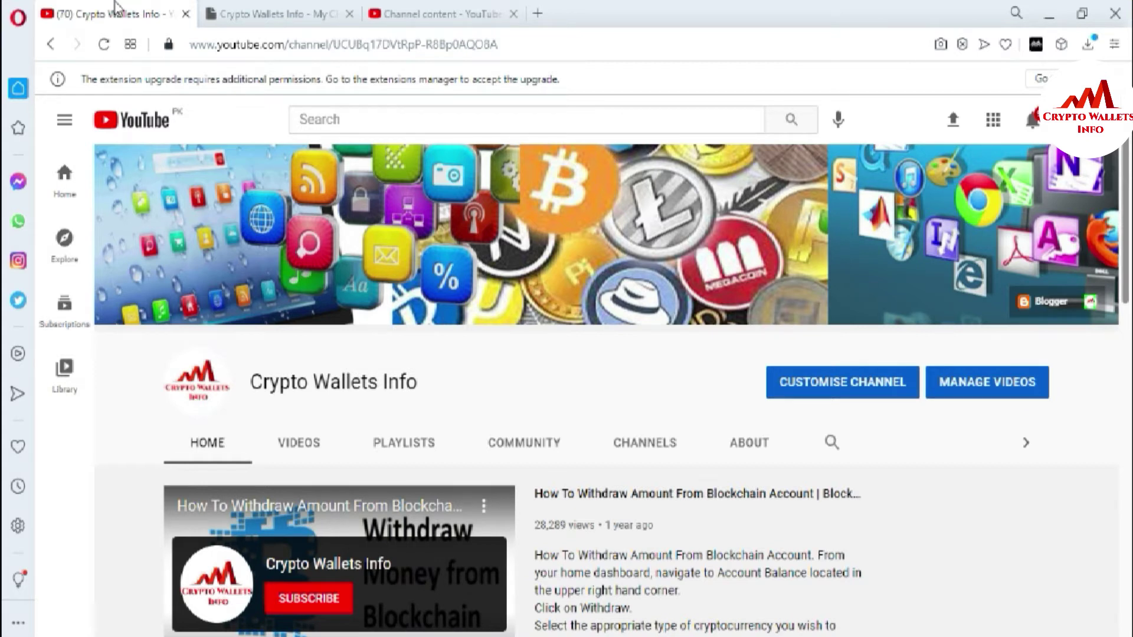
Unlock the Math Wallet extension with its password, retyping it after the first attempt is rejected.
click(1036, 46)
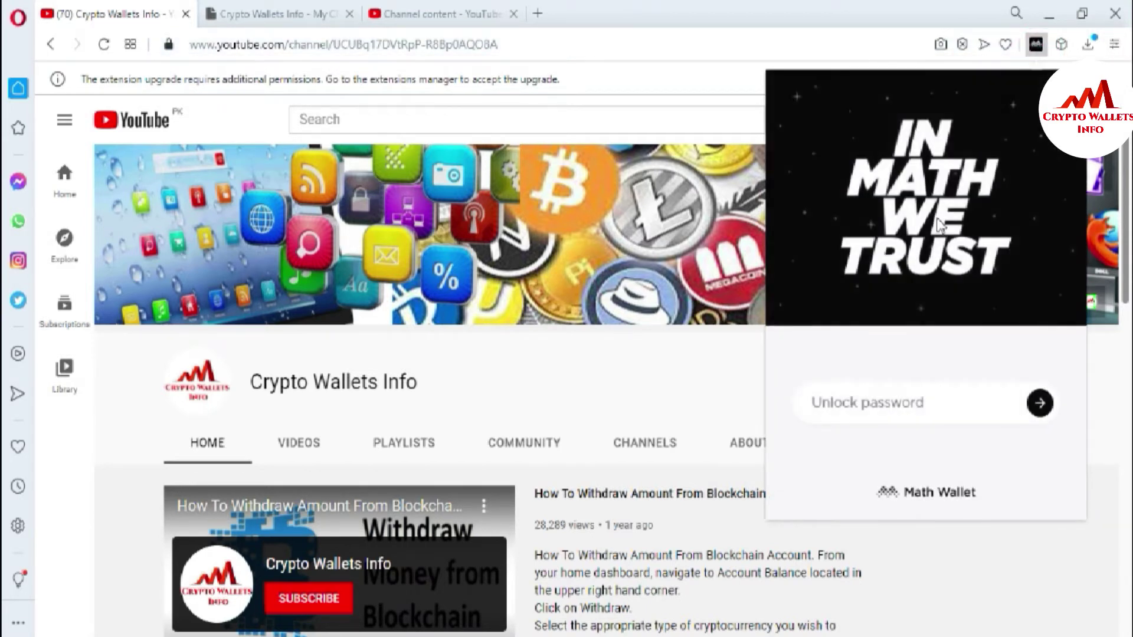
click(861, 407)
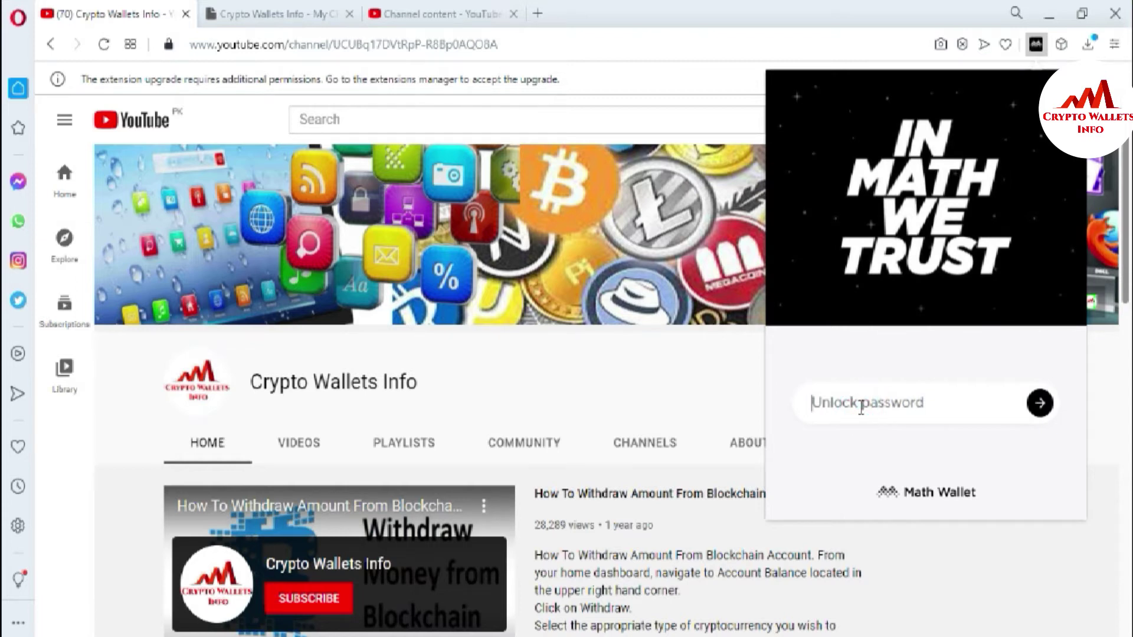
text(***)
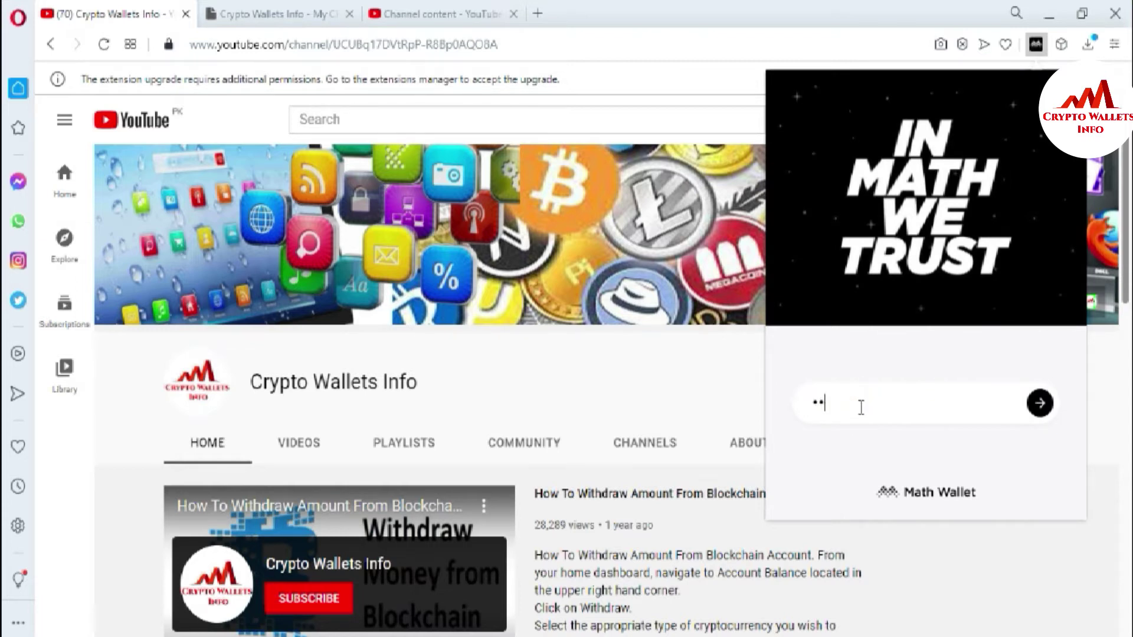
text(*************)
click(1040, 403)
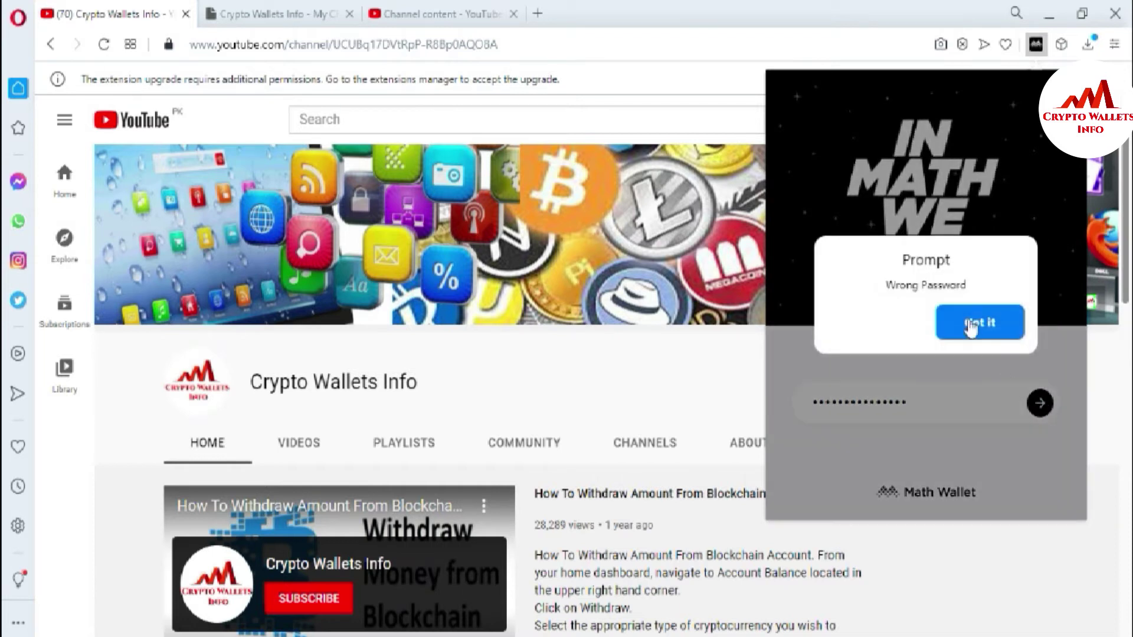
click(971, 322)
click(936, 397)
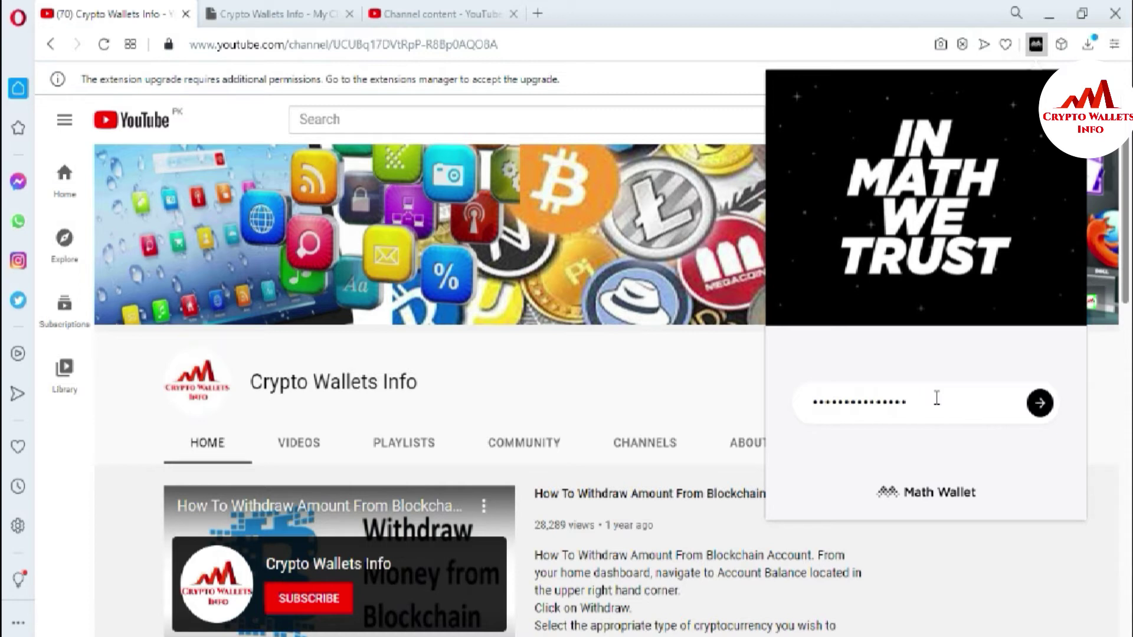
key(BackSpace)
key(BackSpace)
key(BackSpace)
key(BackSpace)
key(BackSpace)
key(BackSpace)
key(BackSpace)
key(BackSpace)
key(BackSpace)
key(BackSpace)
key(BackSpace)
key(BackSpace)
key(BackSpace)
key(BackSpace)
key(BackSpace)
key(BackSpace)
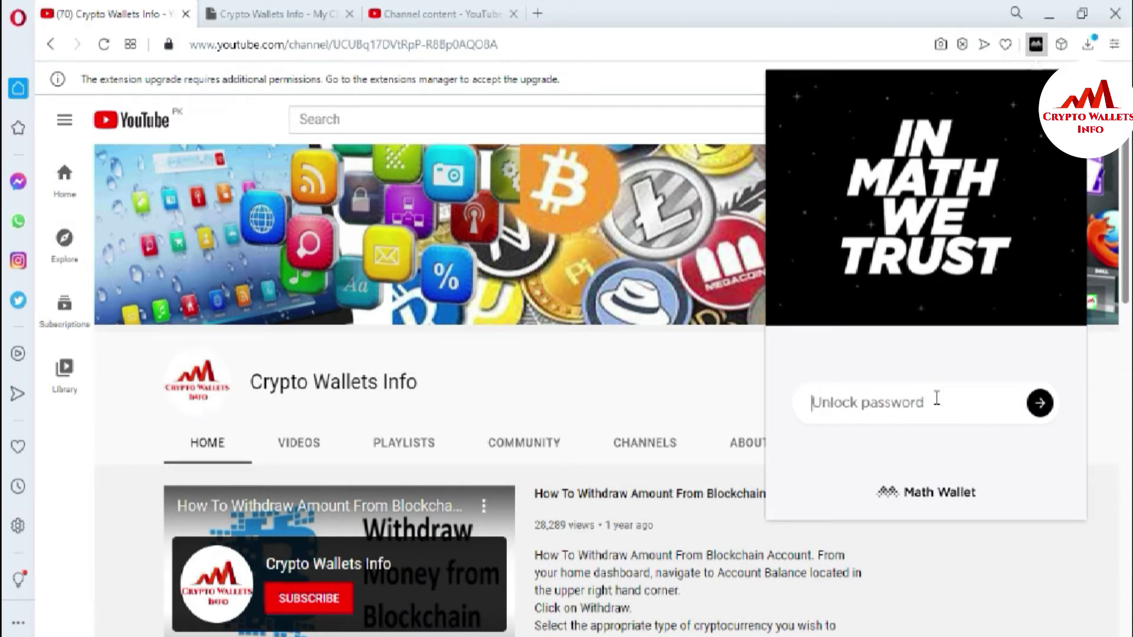
text(aaaaaaaaa)
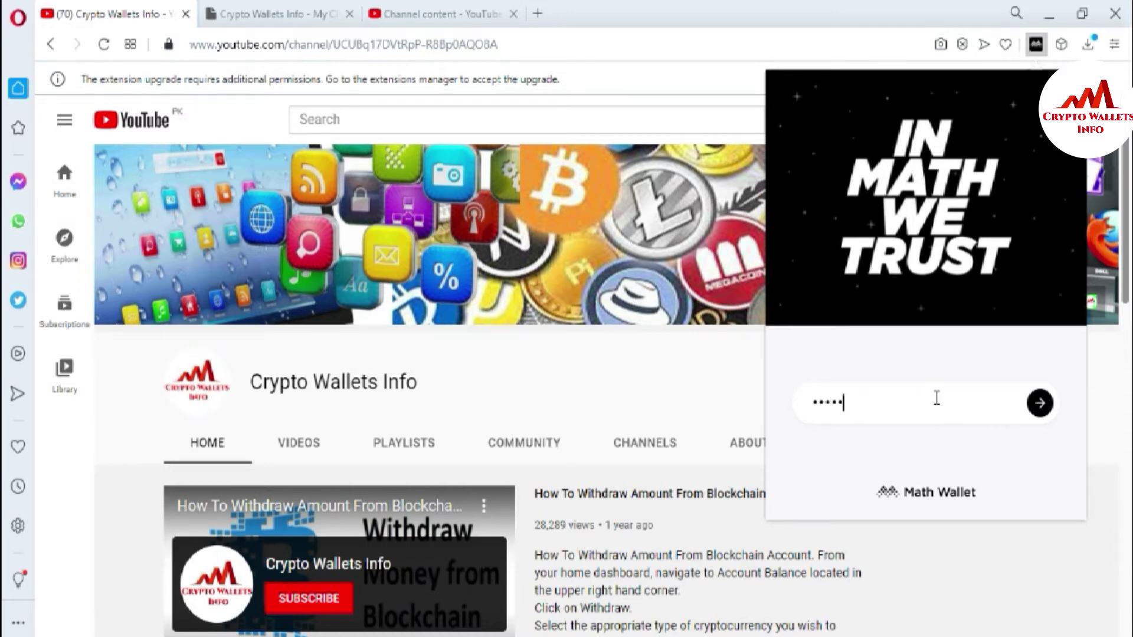
text(aaaaaaaa)
click(1045, 409)
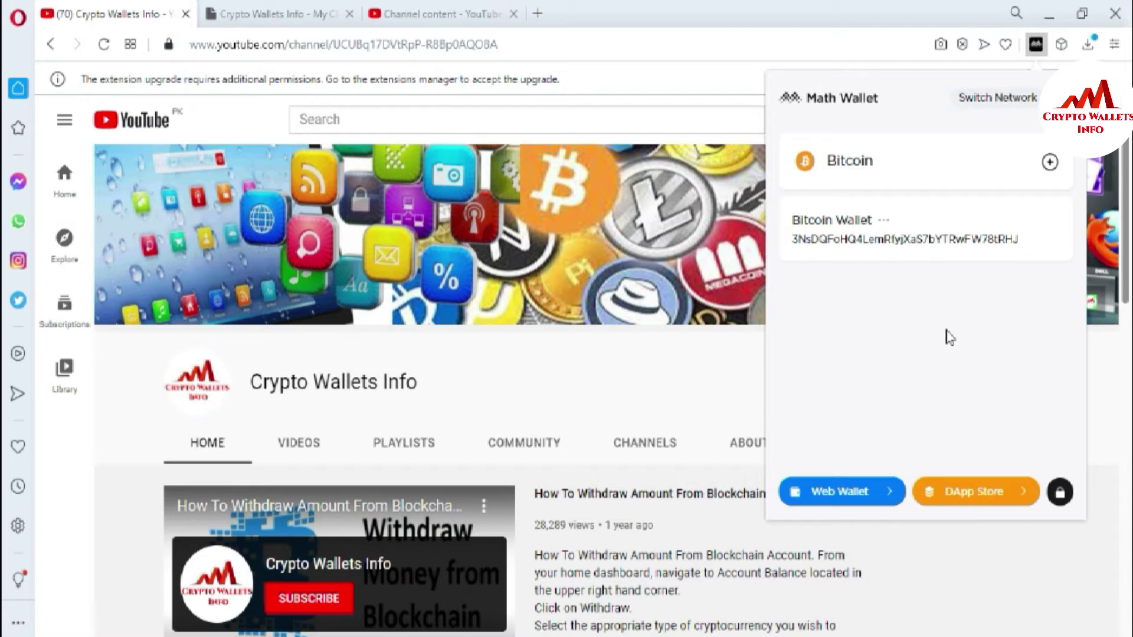
Switch Math Wallet from the Bitcoin network to the TRON network.
click(320, 13)
click(1037, 47)
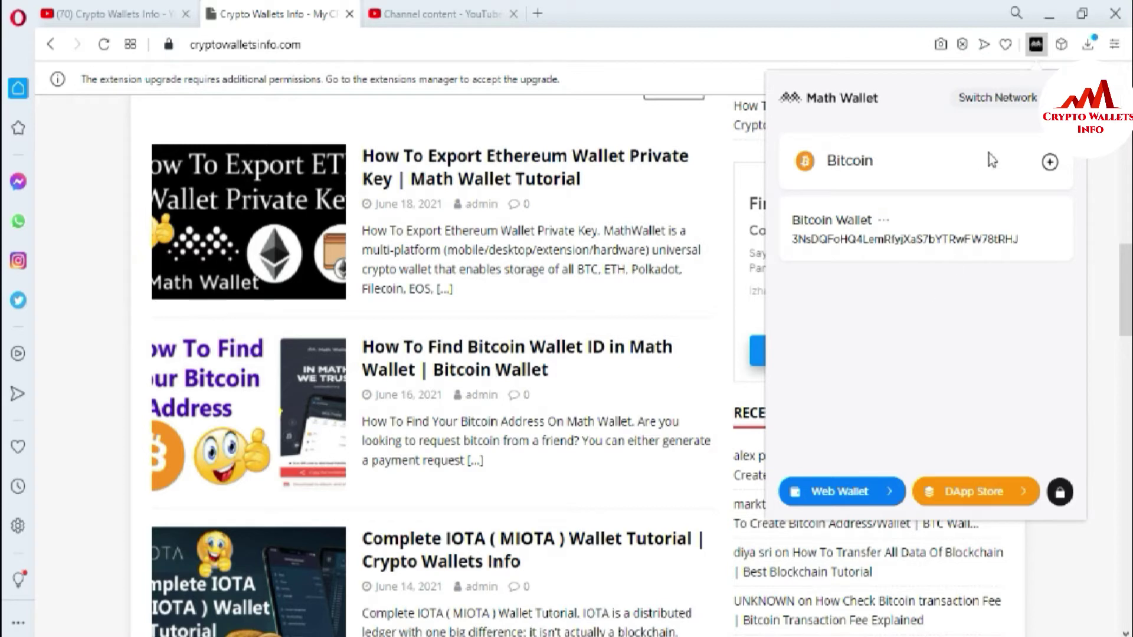
click(988, 105)
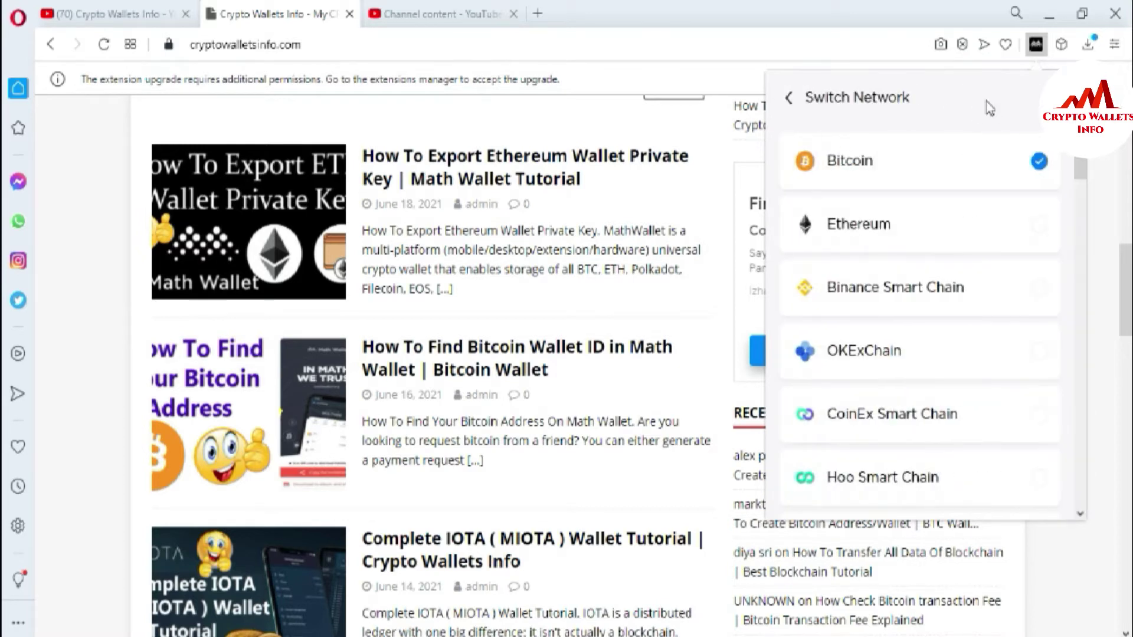
drag(1083, 164, 1057, 387)
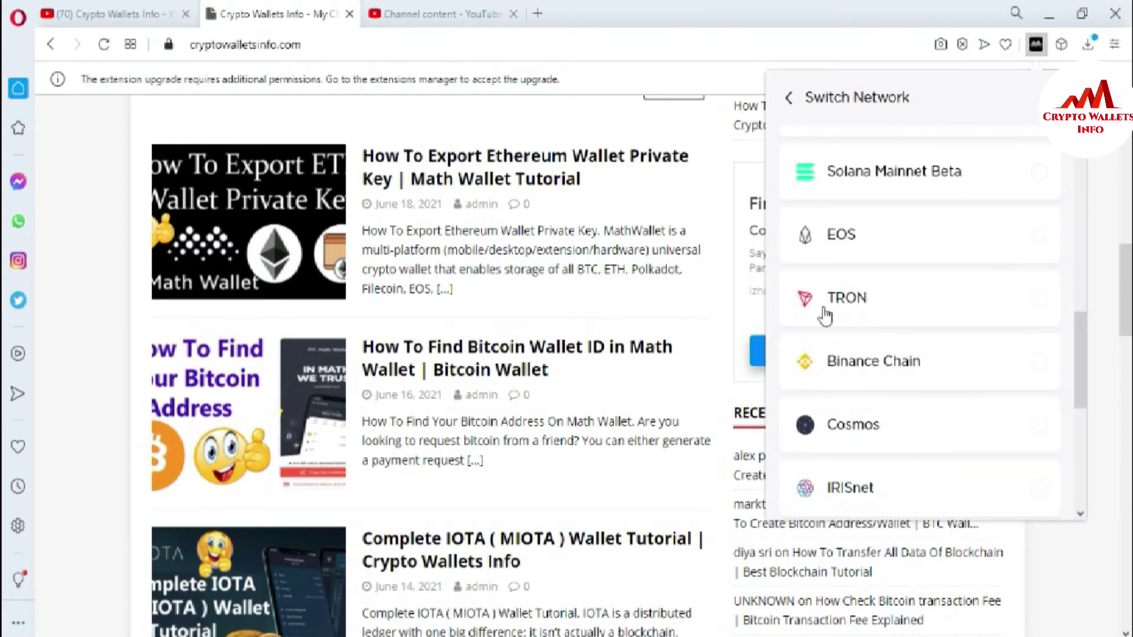
click(873, 307)
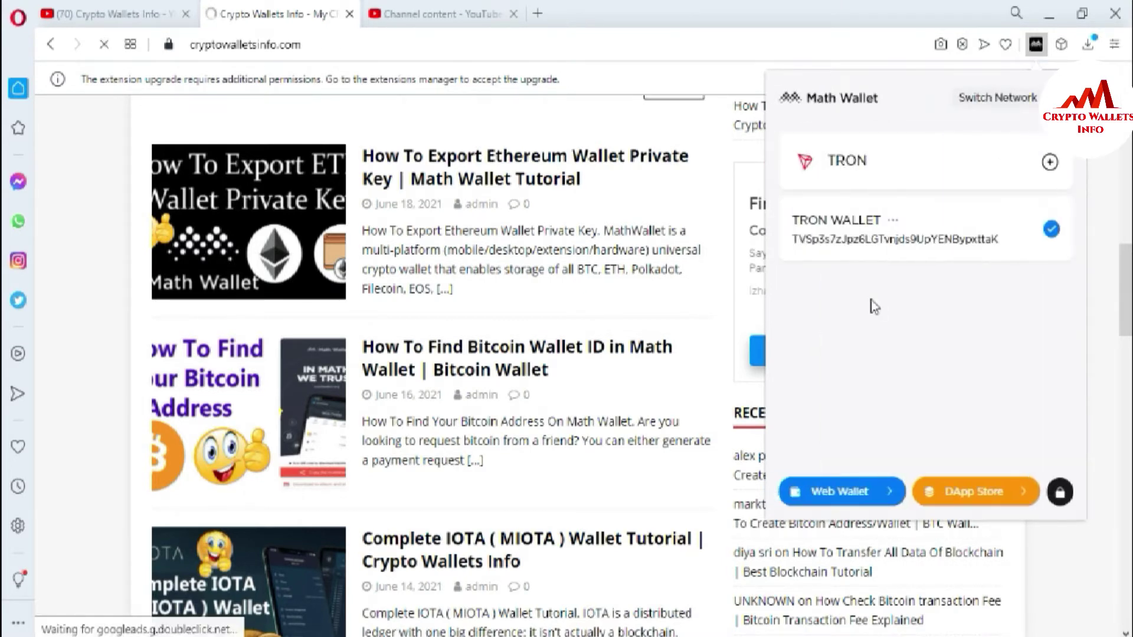
Select the full TRON WALLET address text.
drag(791, 239, 968, 236)
double_click(968, 236)
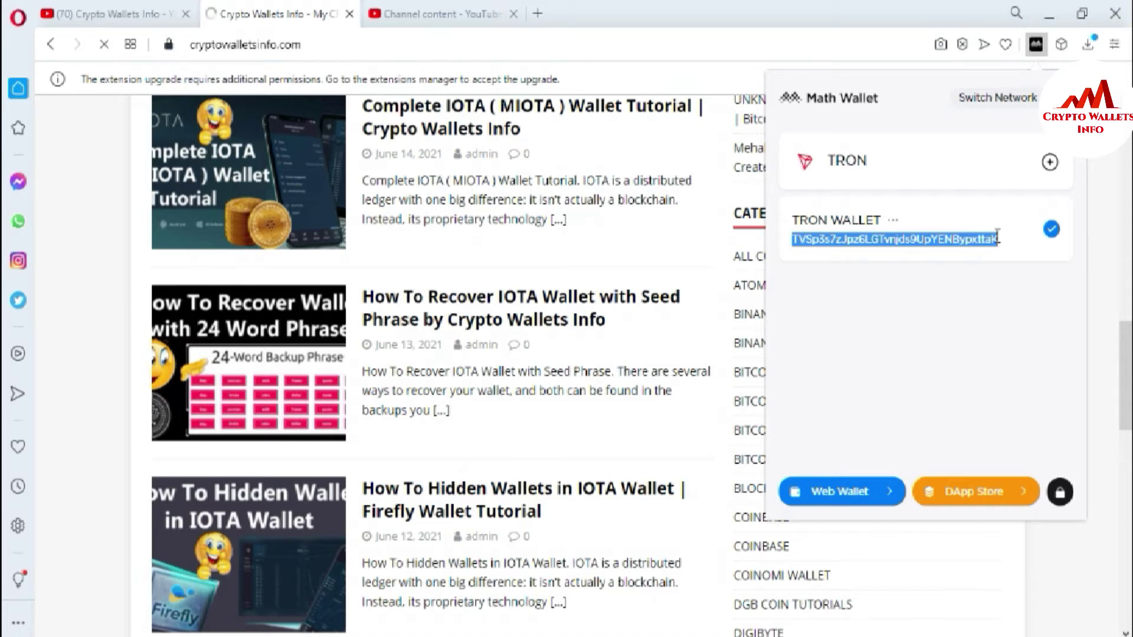
click(972, 298)
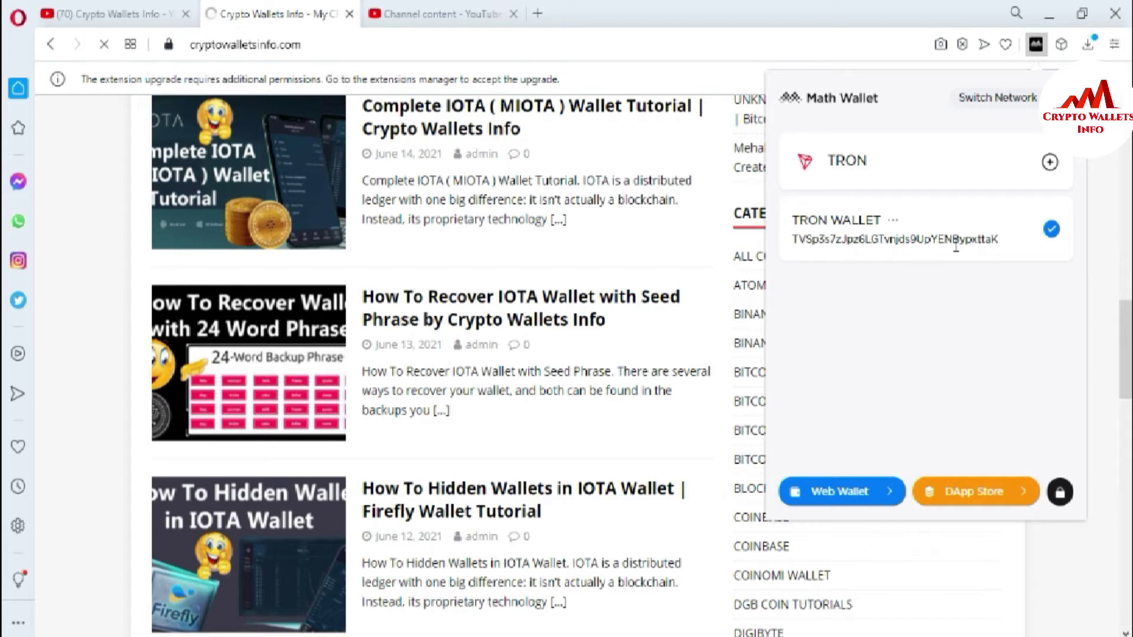
drag(791, 239, 1015, 261)
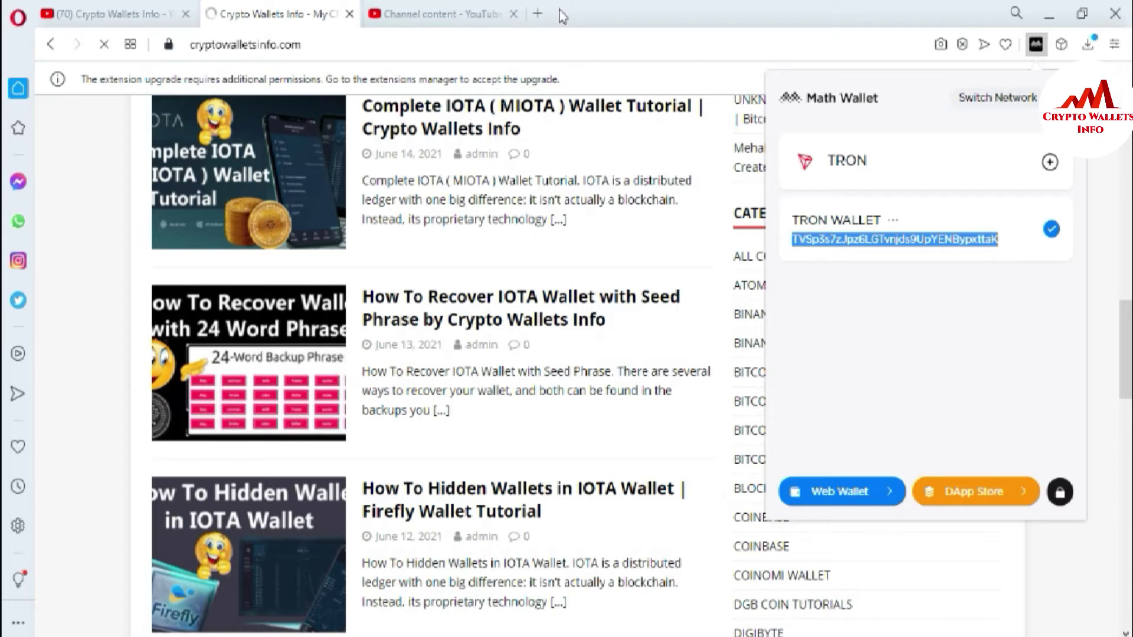
click(537, 13)
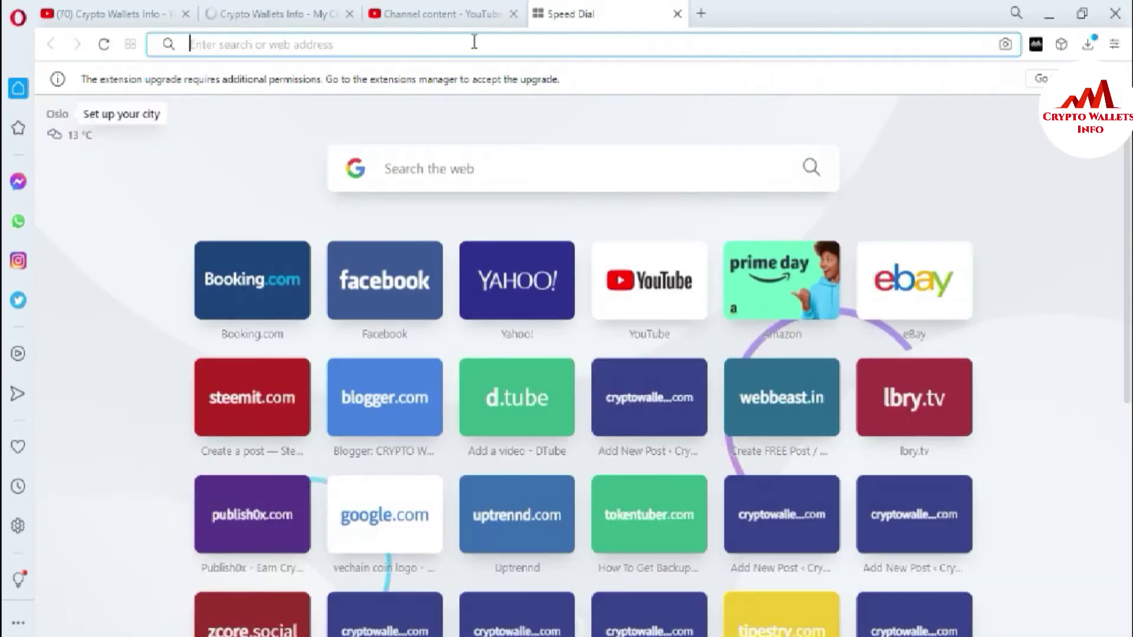
Replace the tronscan attempt in the address bar with 'coin' and open CoinMarketCap.
text(y)
key(BackSpace)
key(BackSpace)
text(y)
key(BackSpace)
text(tr)
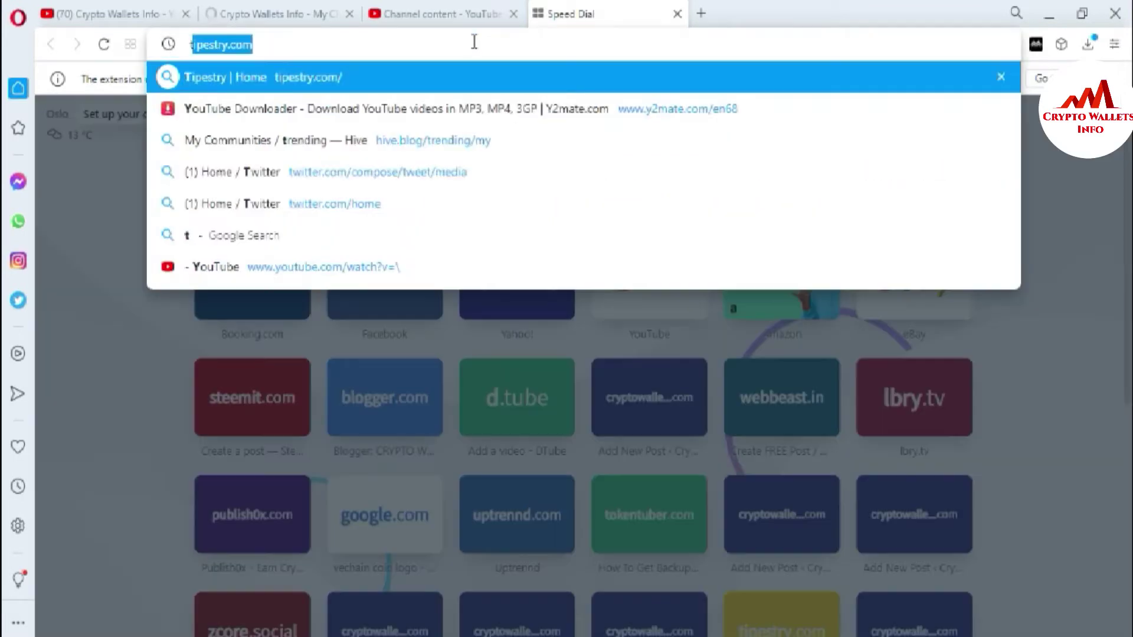
click(471, 40)
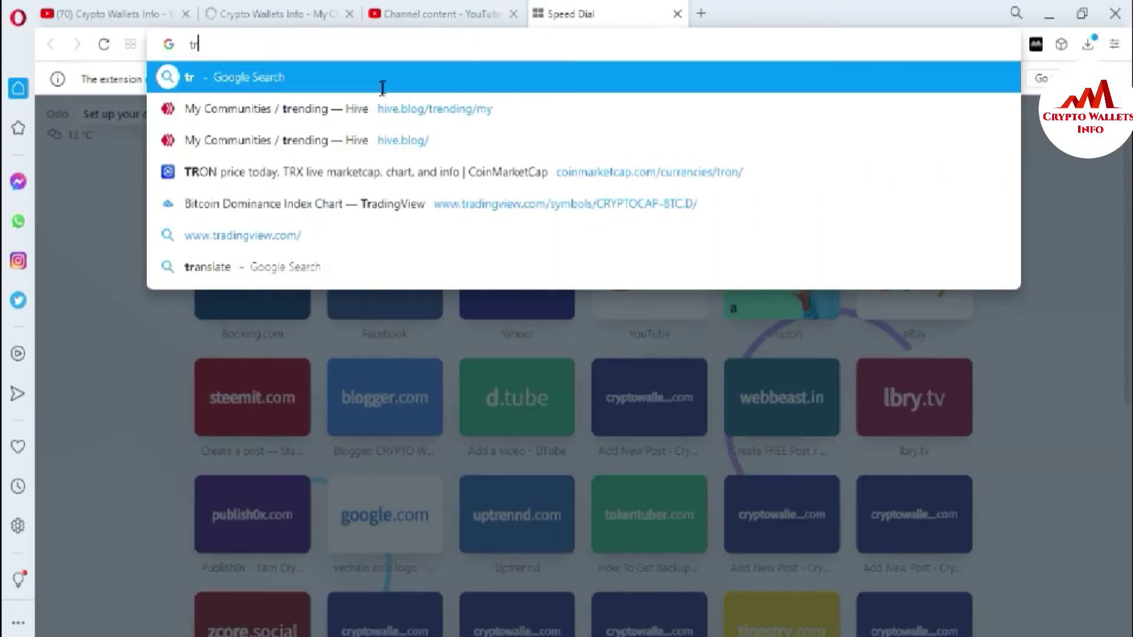
text(on)
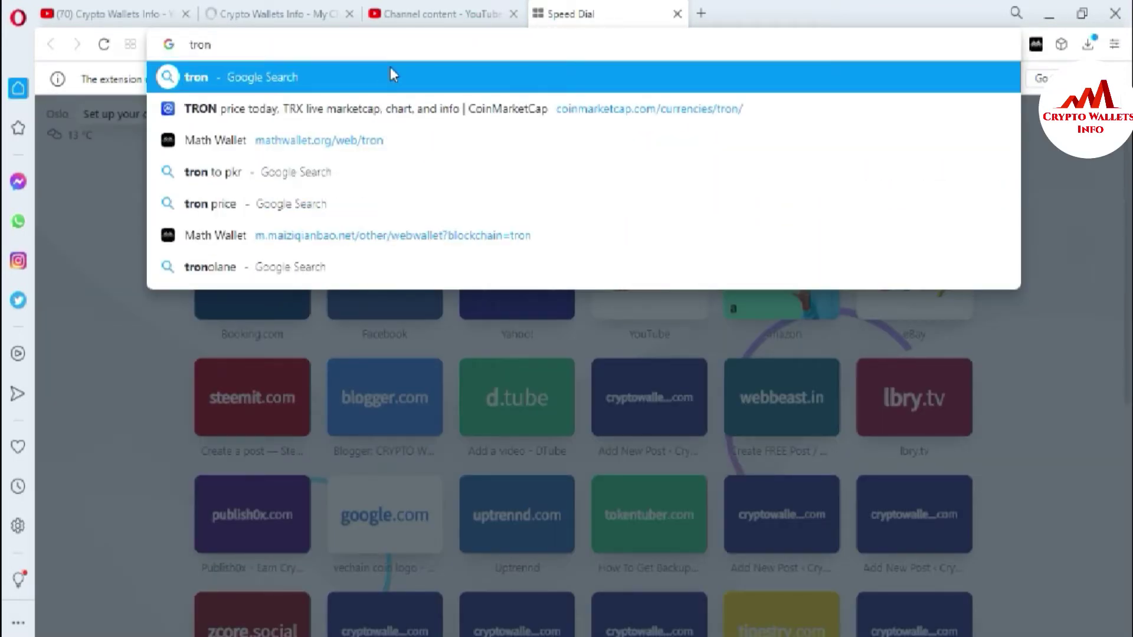
text(s)
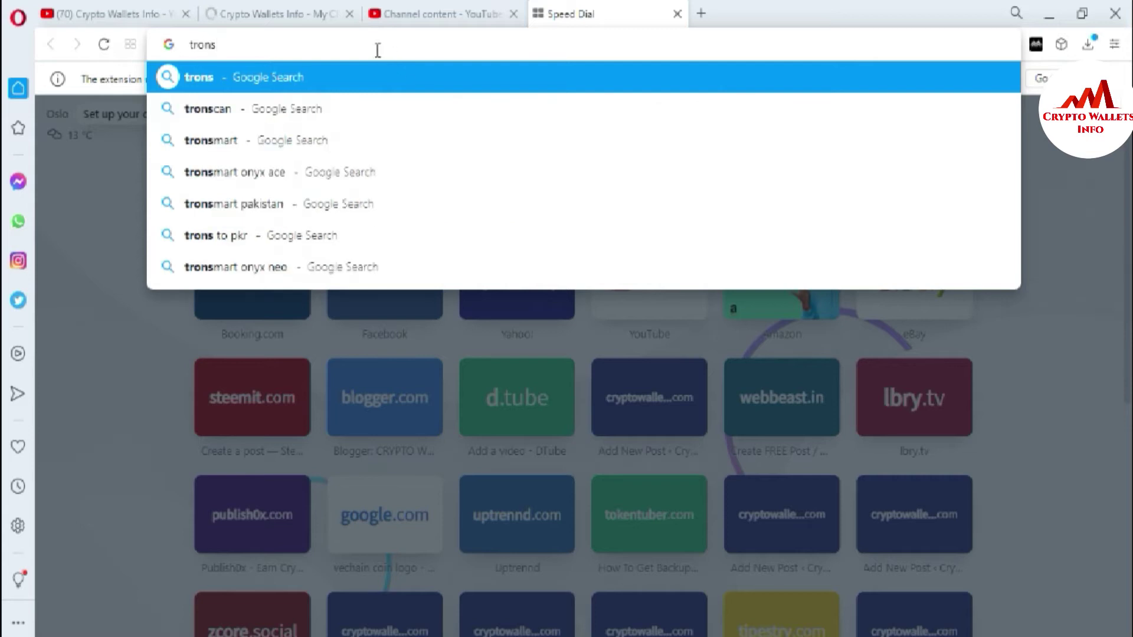
text(ca)
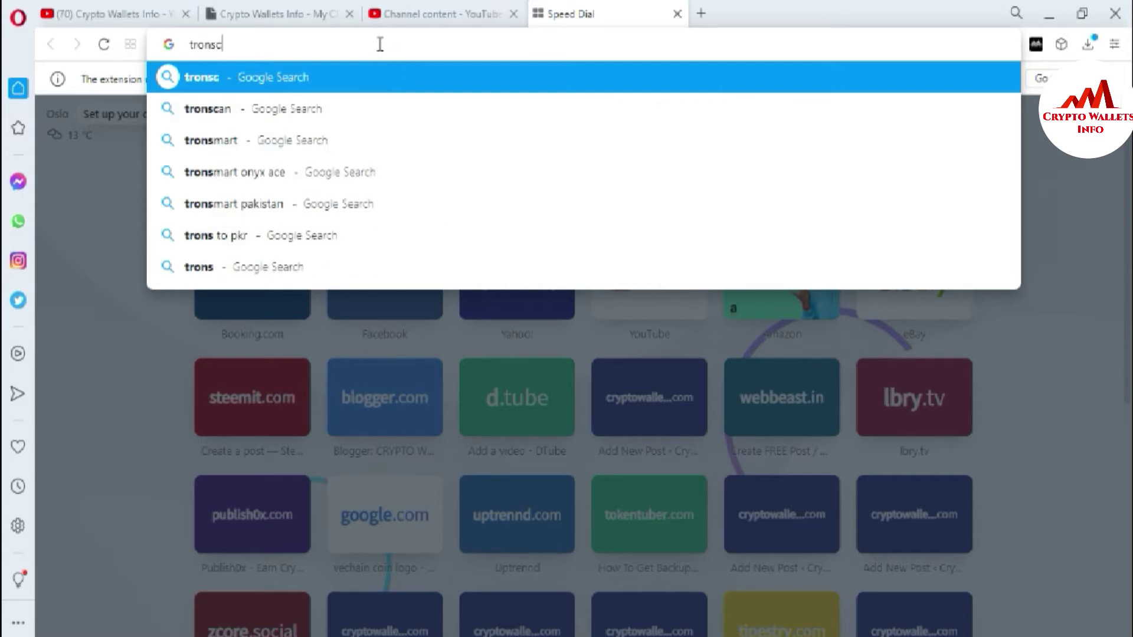
key(BackSpace)
key(BackSpace)
key(BackSpace)
key(BackSpace)
key(BackSpace)
key(BackSpace)
key(BackSpace)
text(coin)
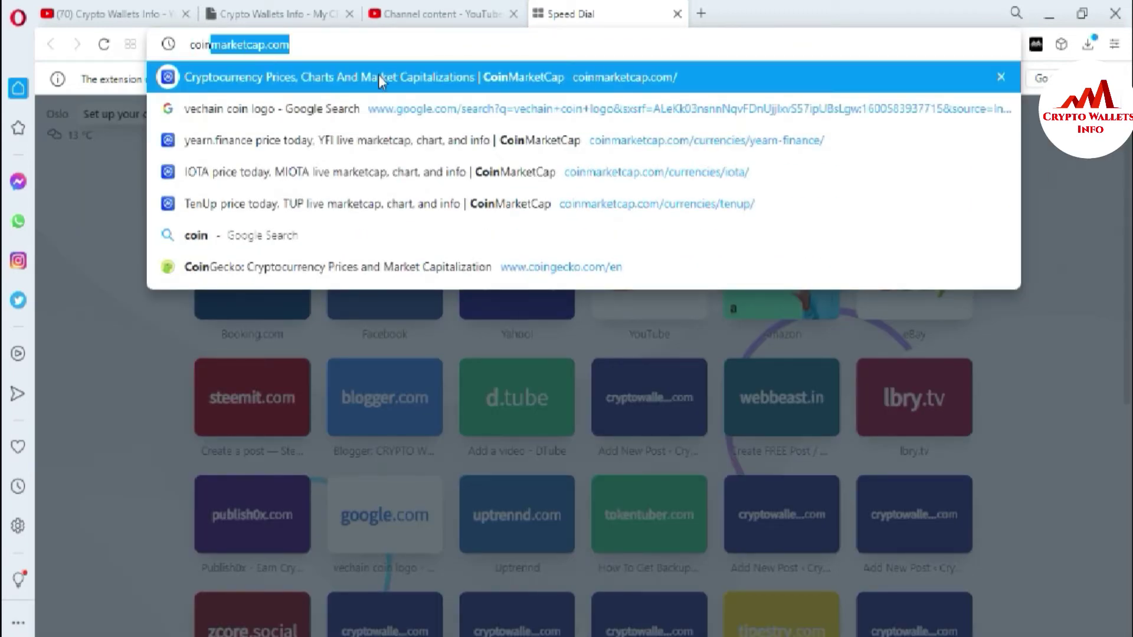
click(377, 75)
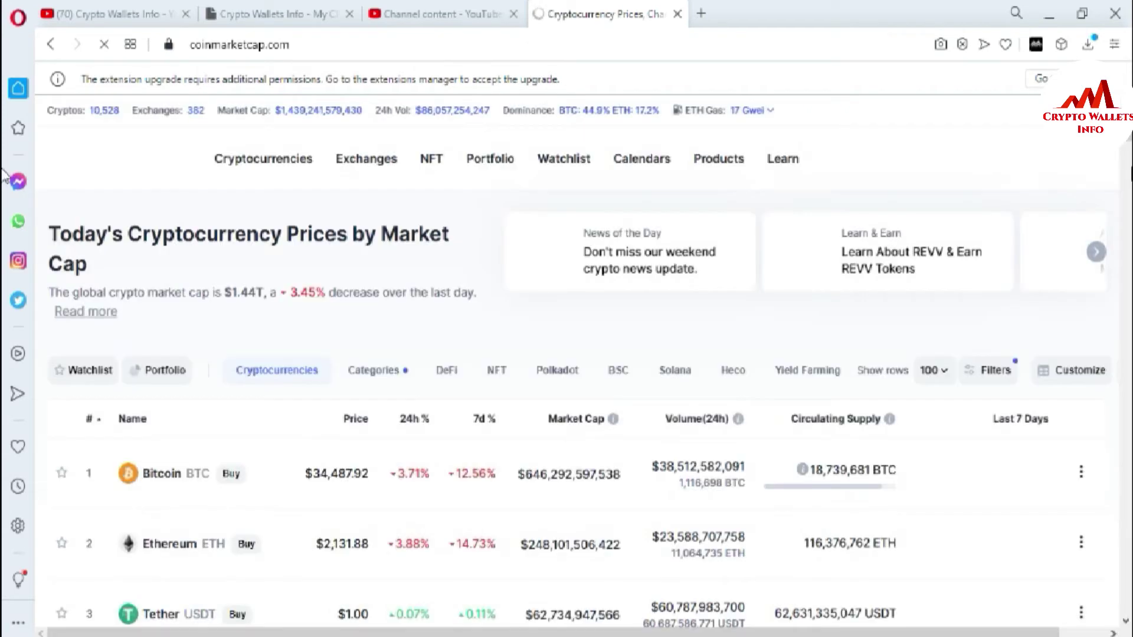
Open the TRON (TRX) page from rank 25 of the price list and expand its Explorers list.
scroll(3, 170, down, 3)
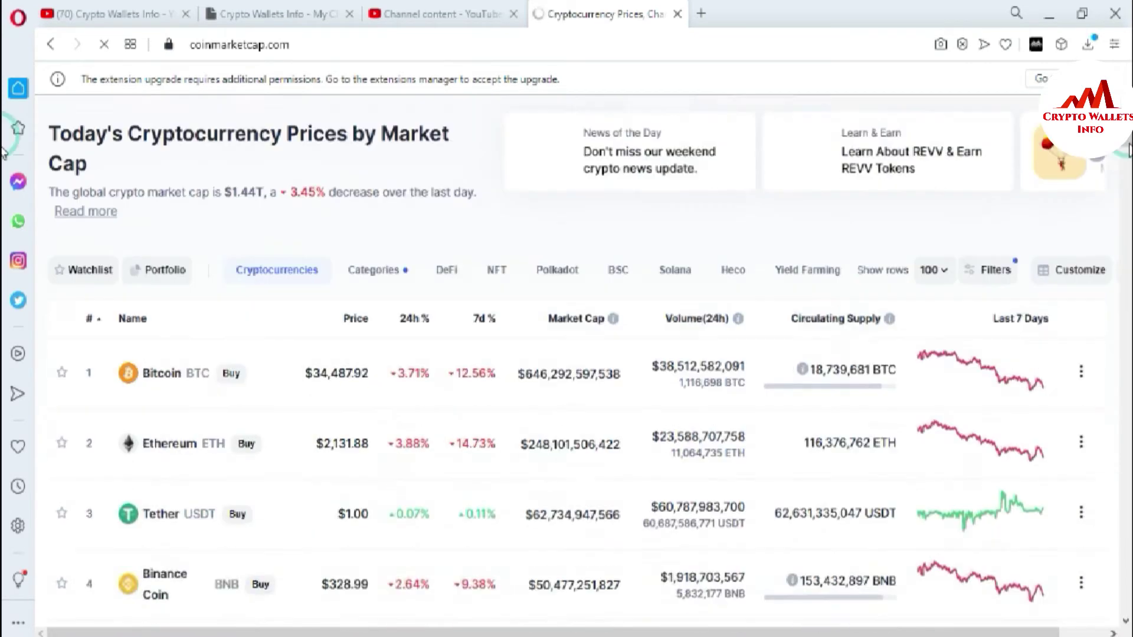
scroll(4, 171, down, 10)
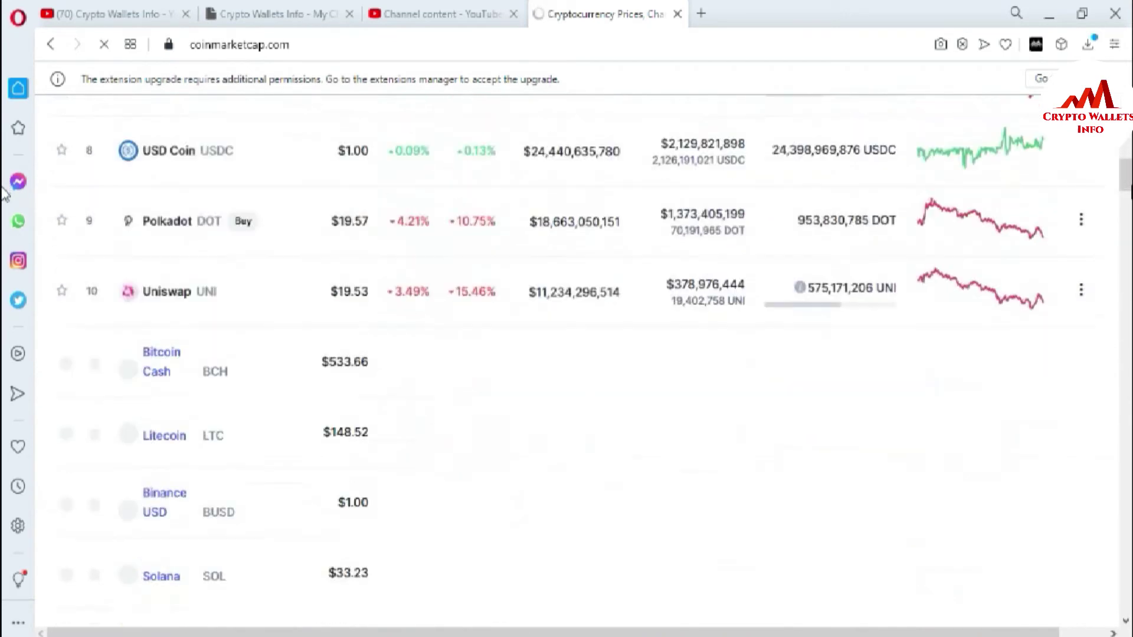
scroll(4, 200, down, 4)
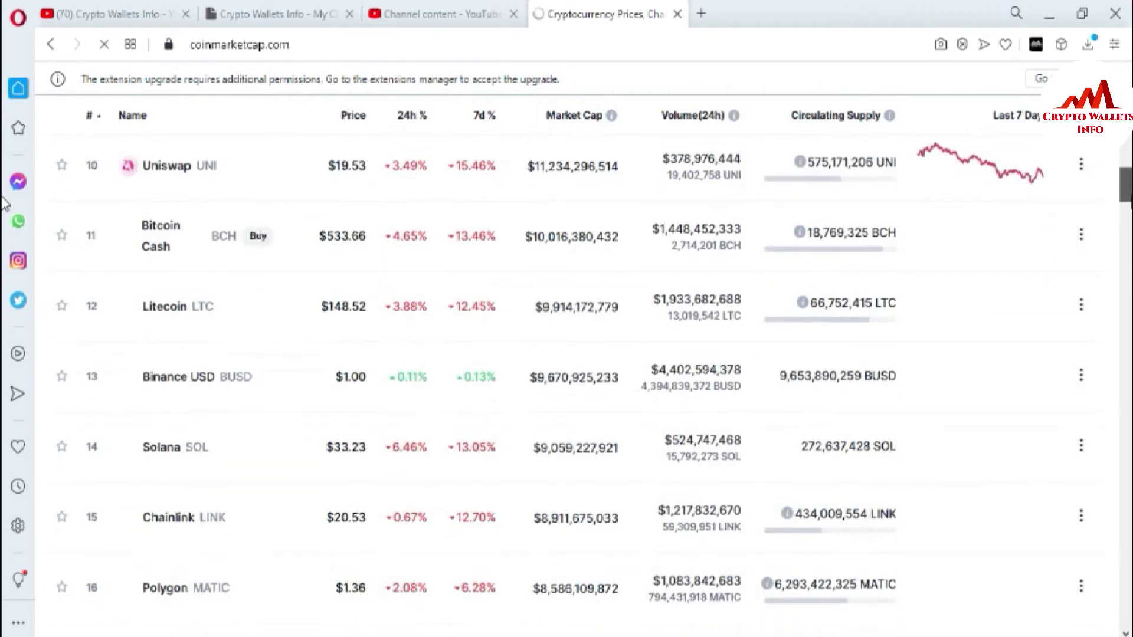
scroll(5, 216, down, 3)
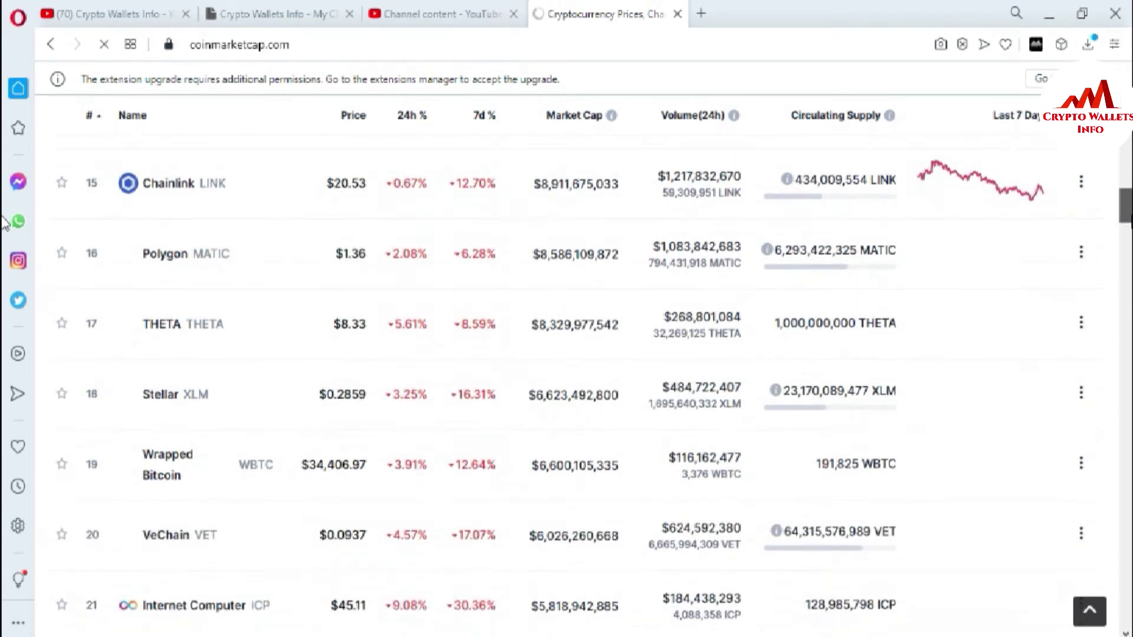
scroll(5, 195, up, 8)
scroll(3, 182, up, 9)
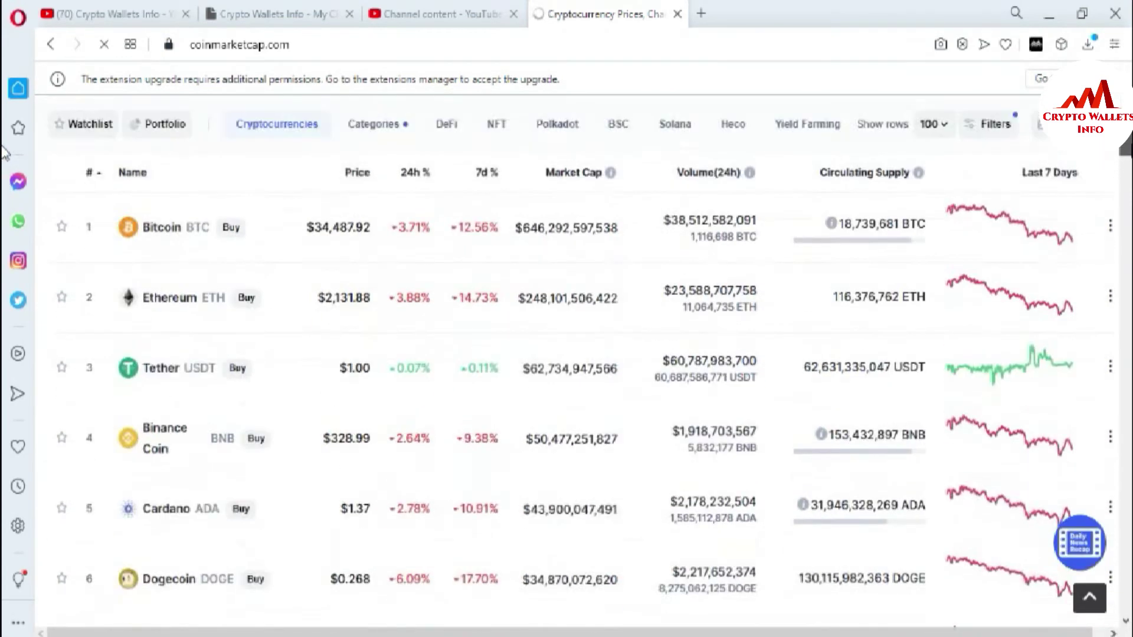
scroll(5, 230, down, 20)
scroll(5, 230, down, 5)
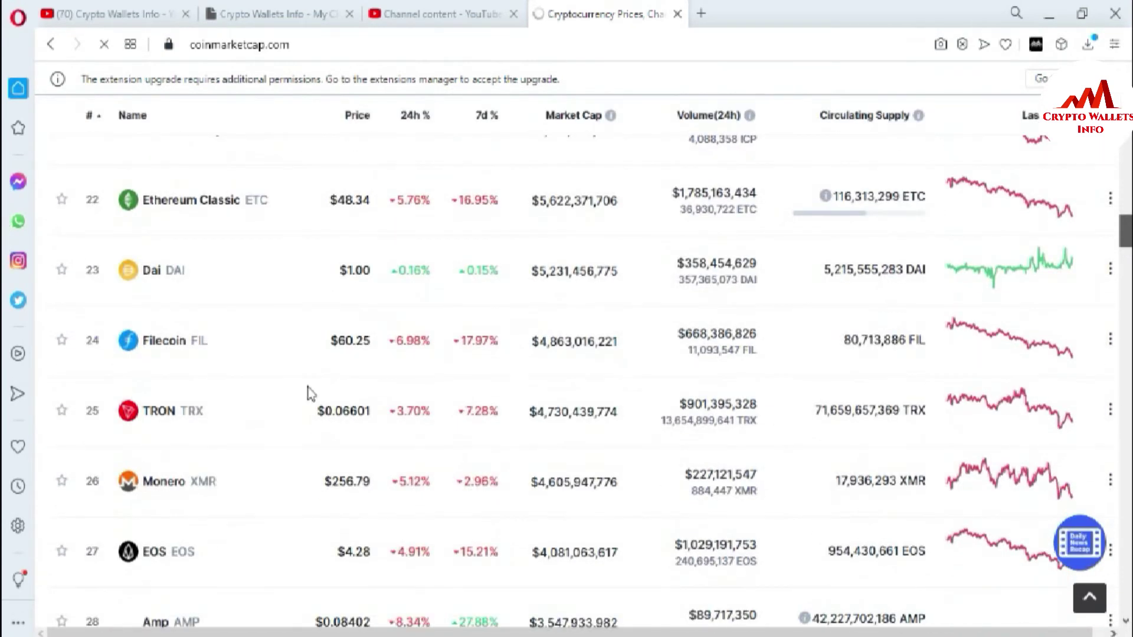
click(157, 415)
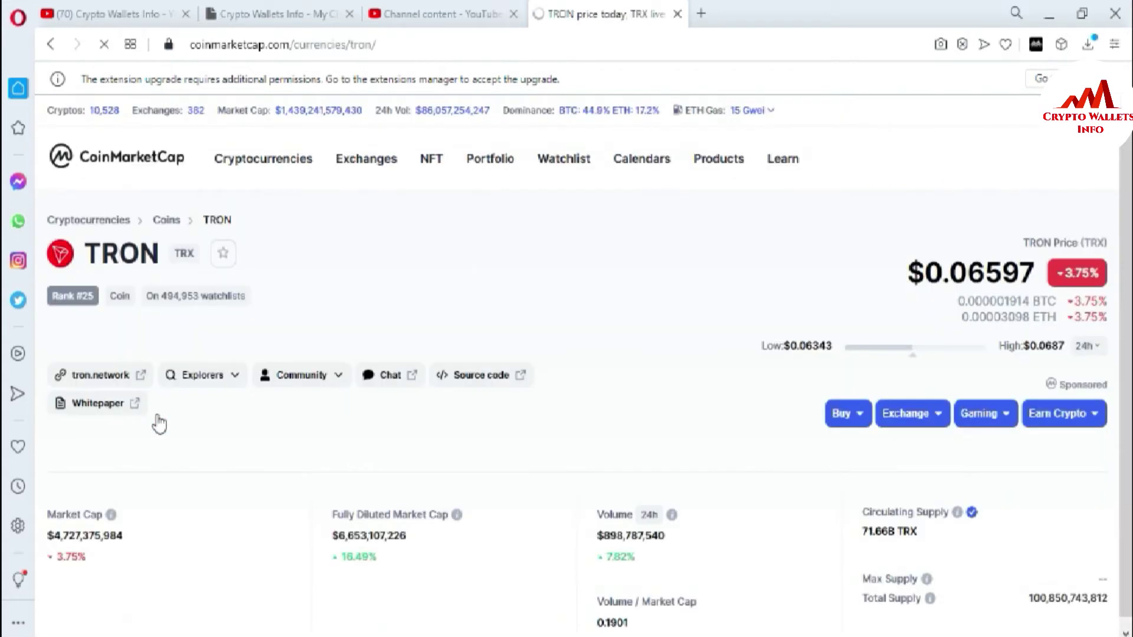
click(235, 380)
click(204, 378)
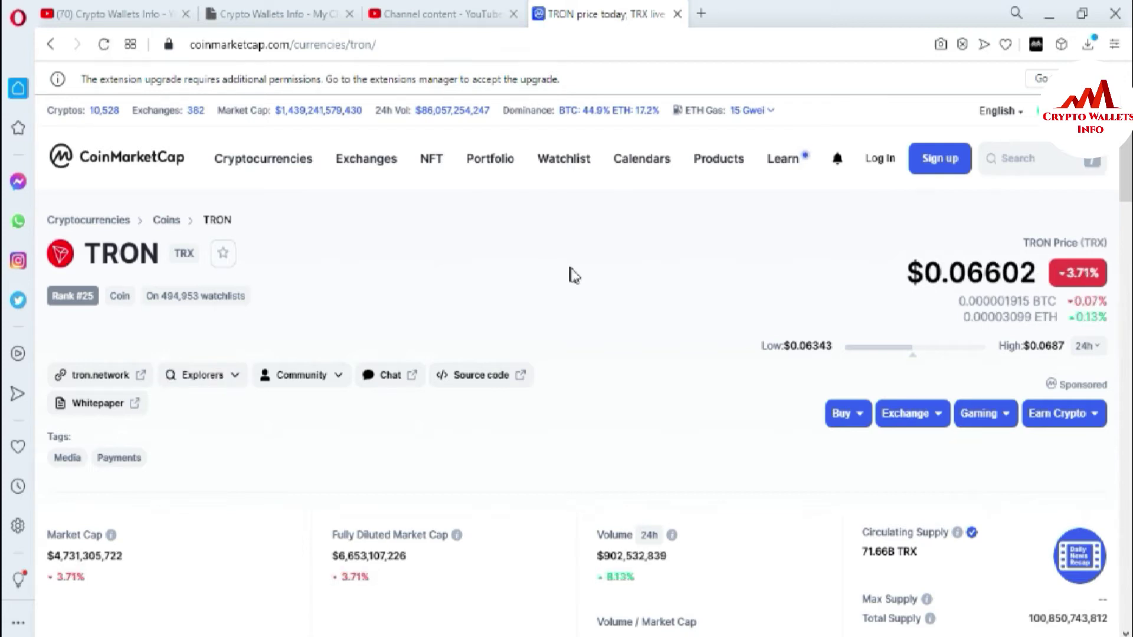
Look up the pasted TRON address on tronscan.org, confirming a 3 TRX balance.
click(234, 376)
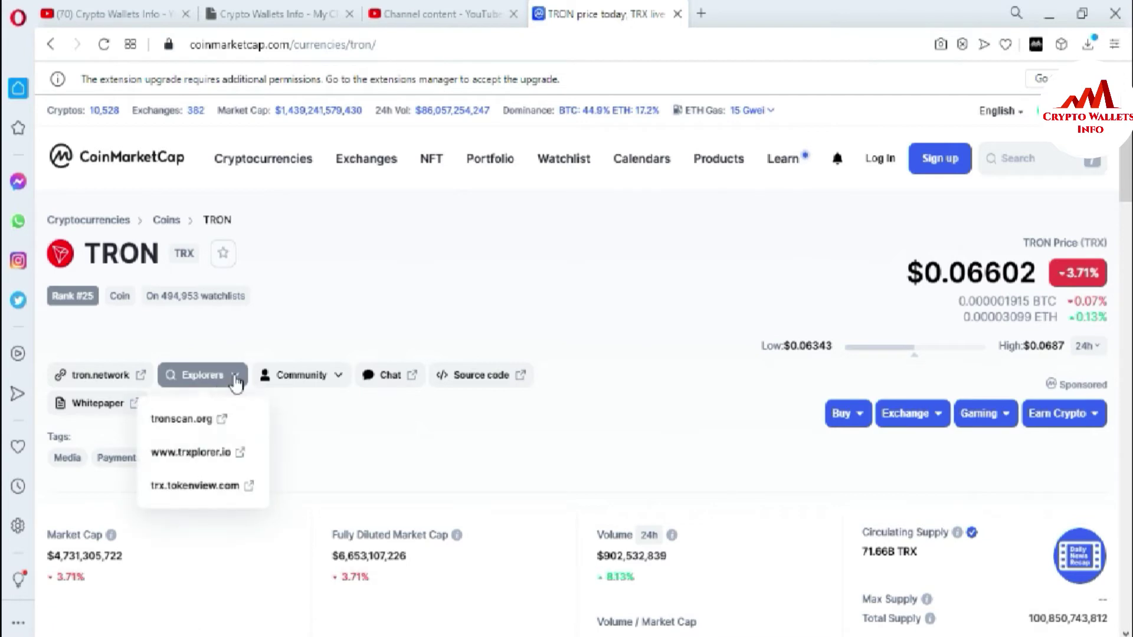
click(190, 417)
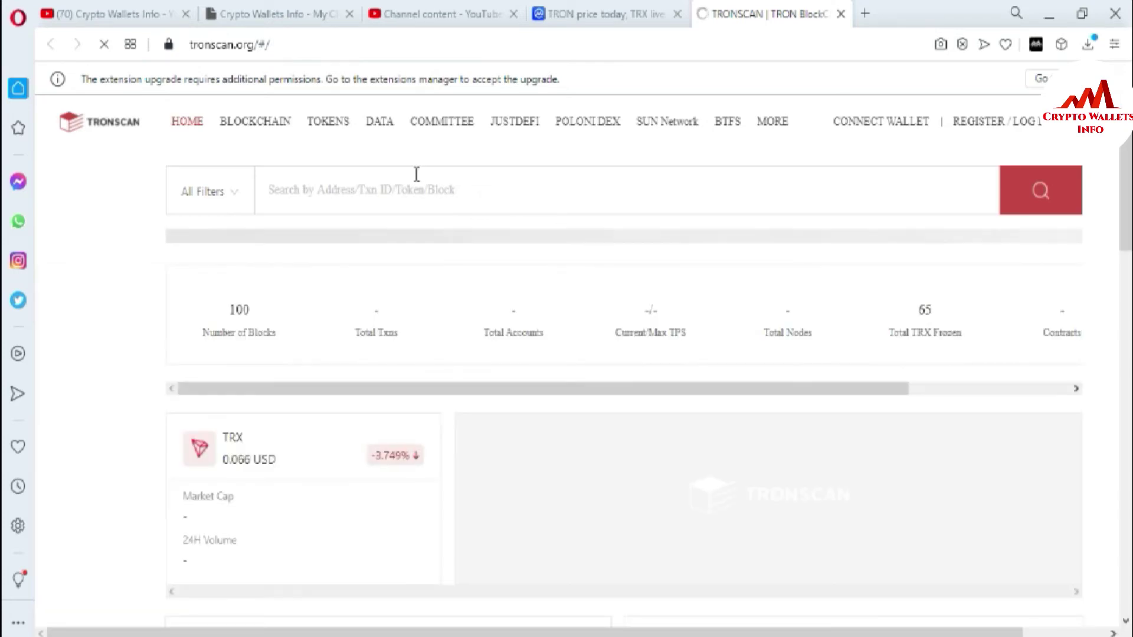
click(417, 174)
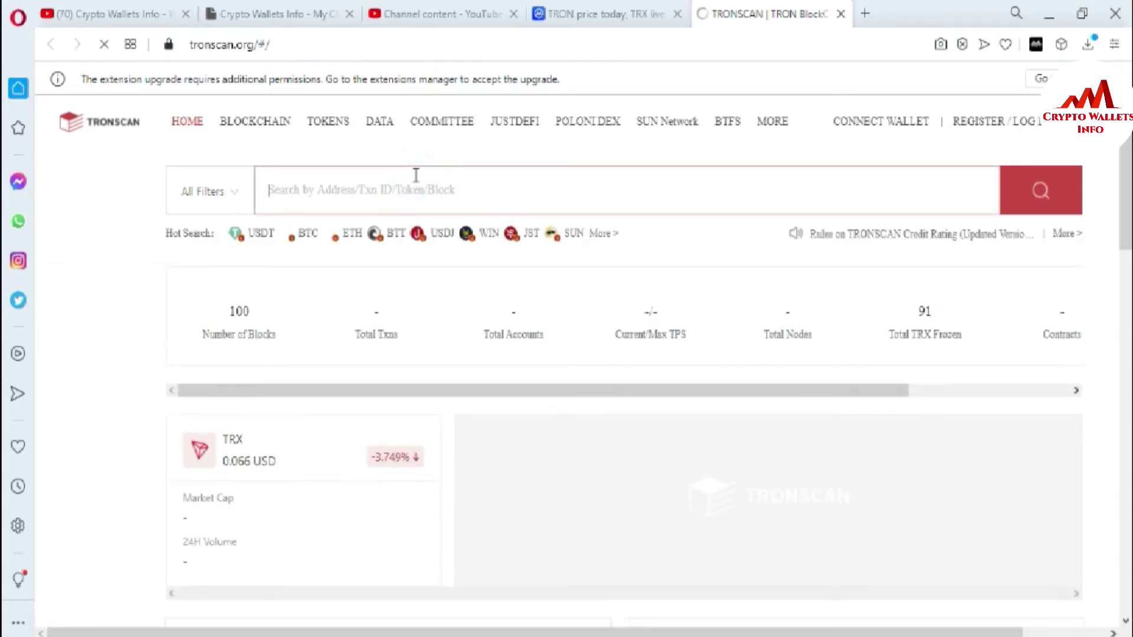
text(TVSp3s7zJpz6LGTvnjds9UpYENBypxttaK)
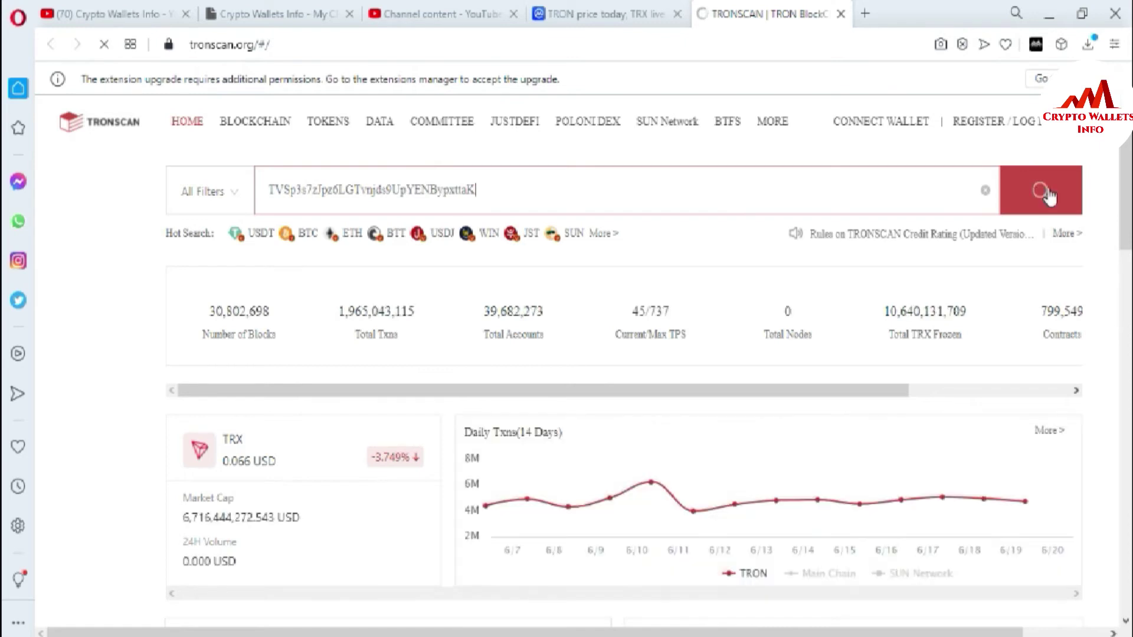
click(1047, 194)
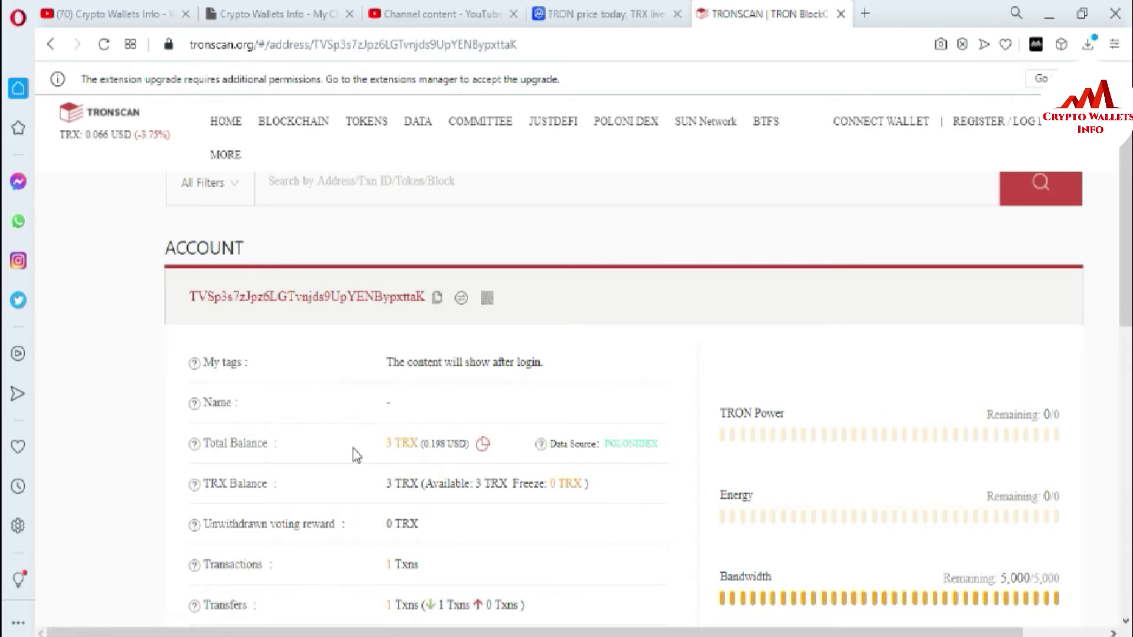
mouse_move(419, 453)
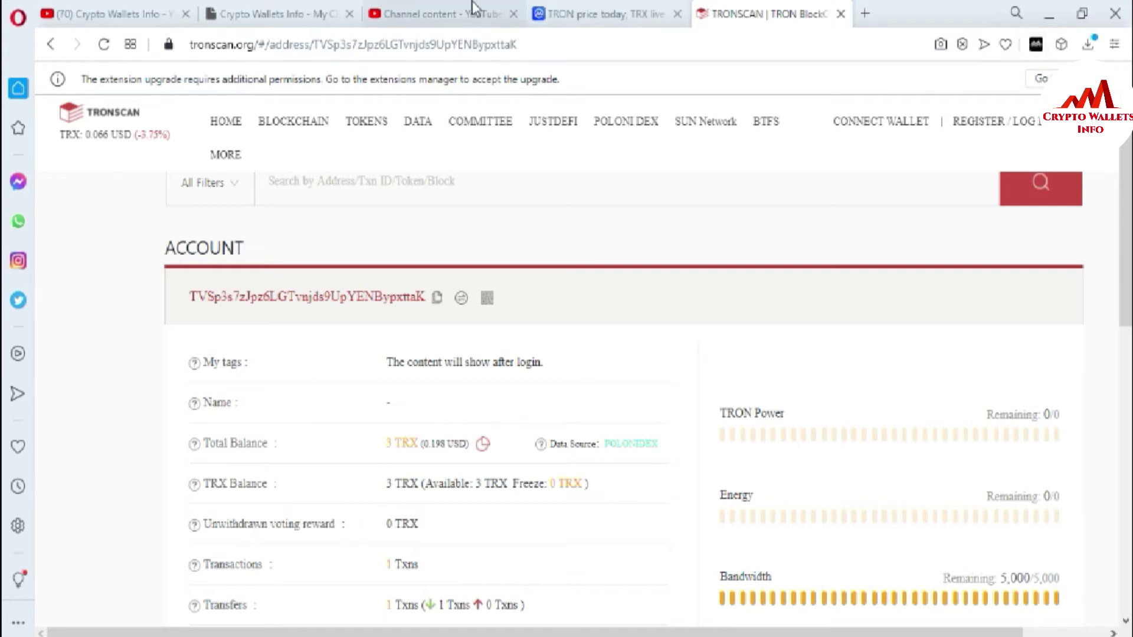
click(301, 8)
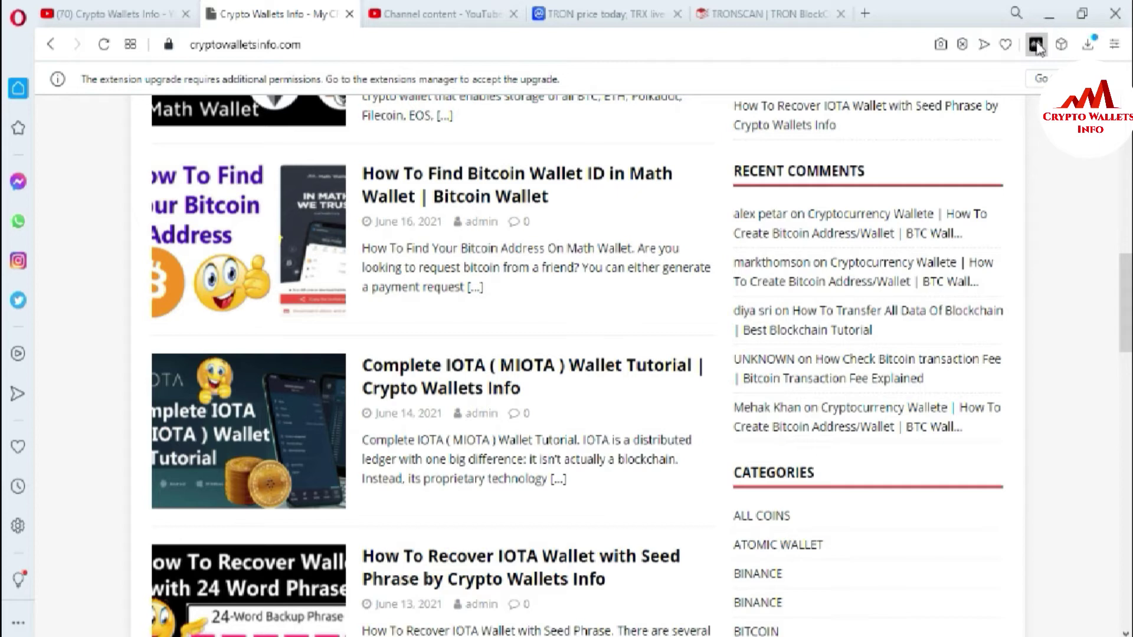
Reveal the TRON wallet's private key via Export Private Key with the wallet password.
click(1037, 46)
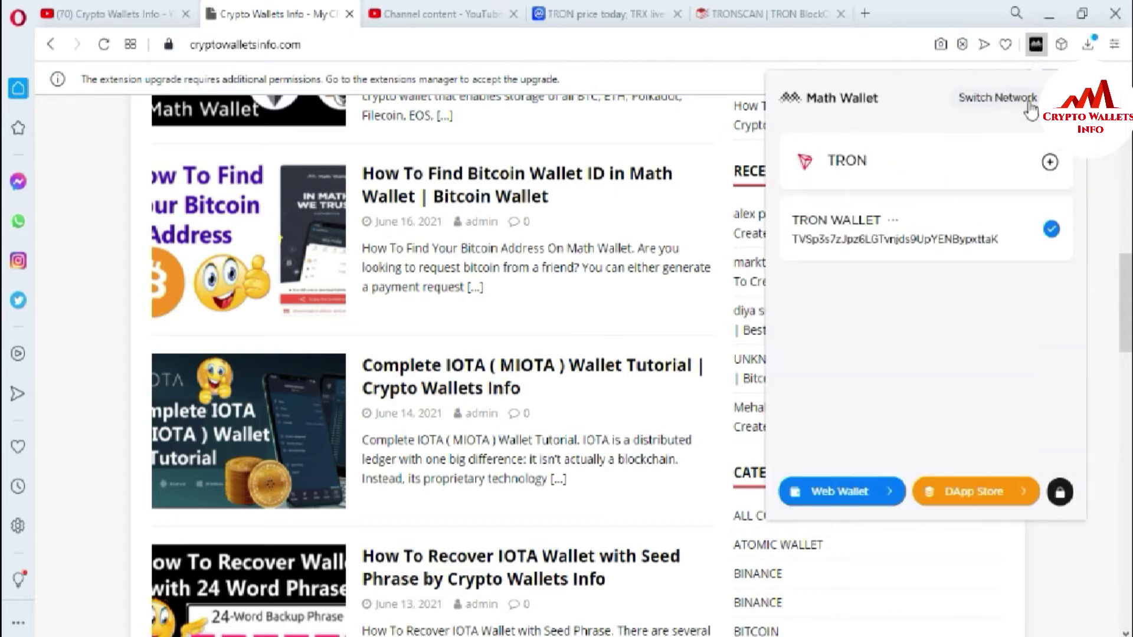
click(893, 220)
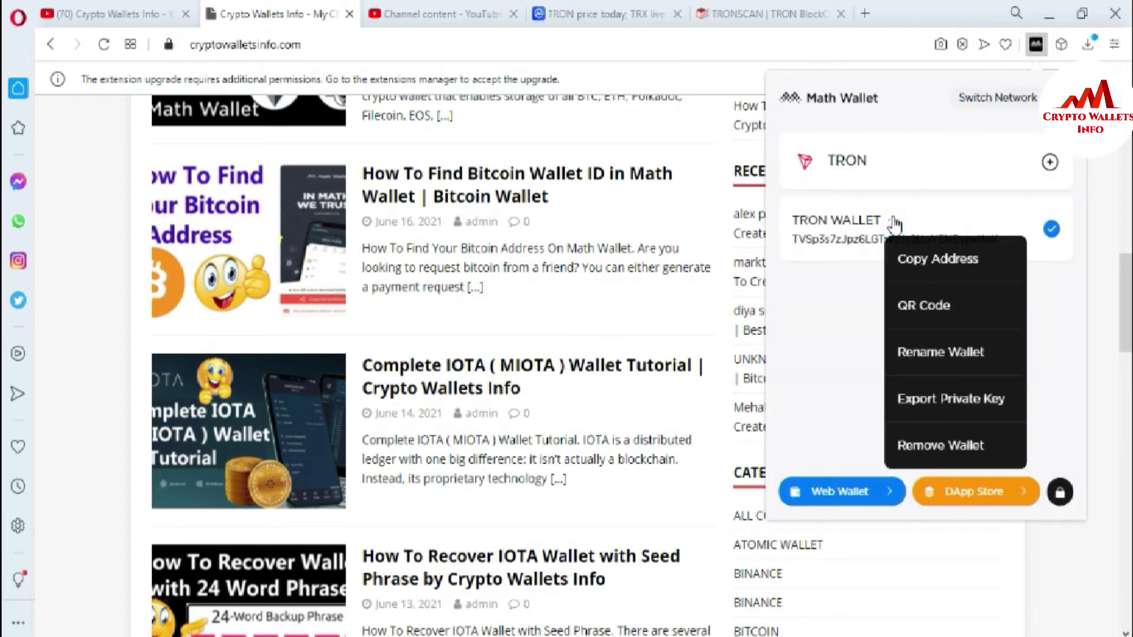
click(926, 400)
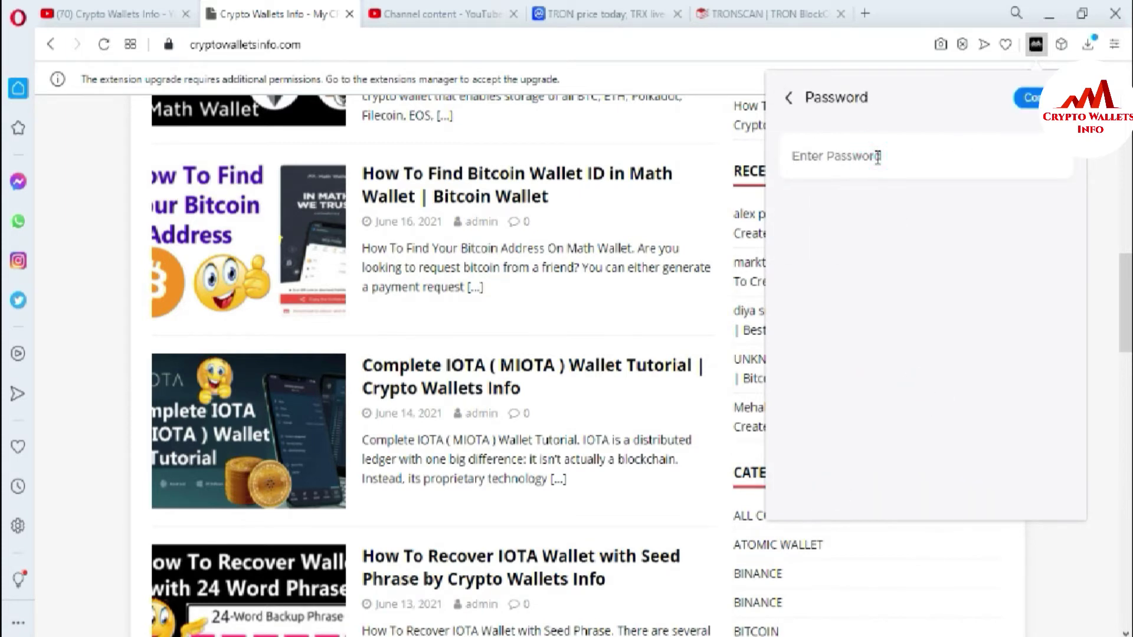
text(******************)
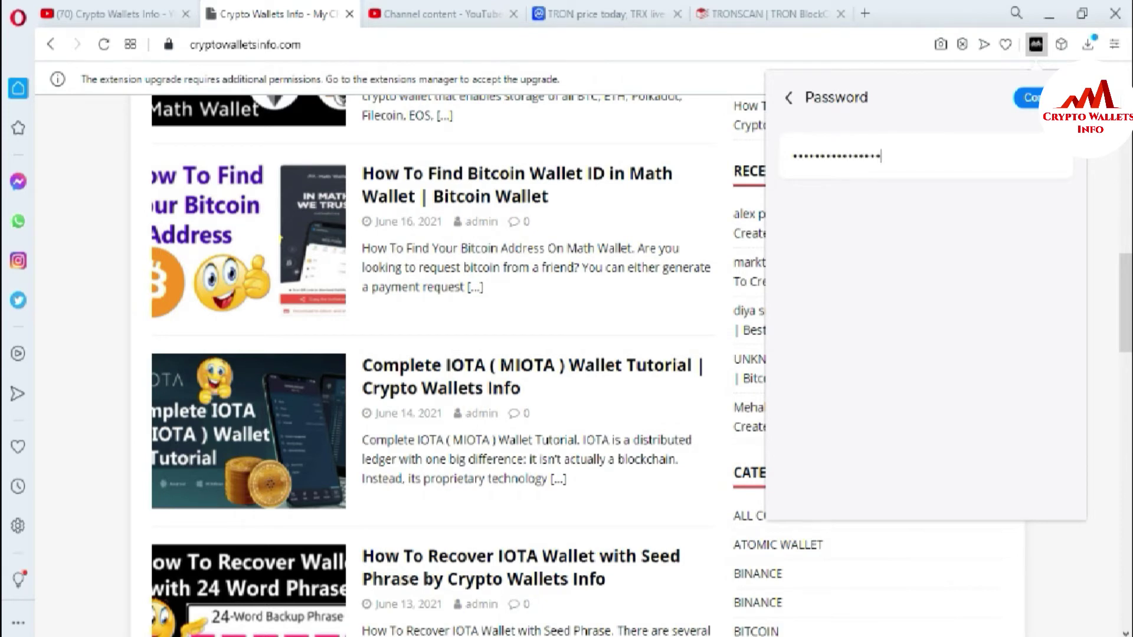
key(Return)
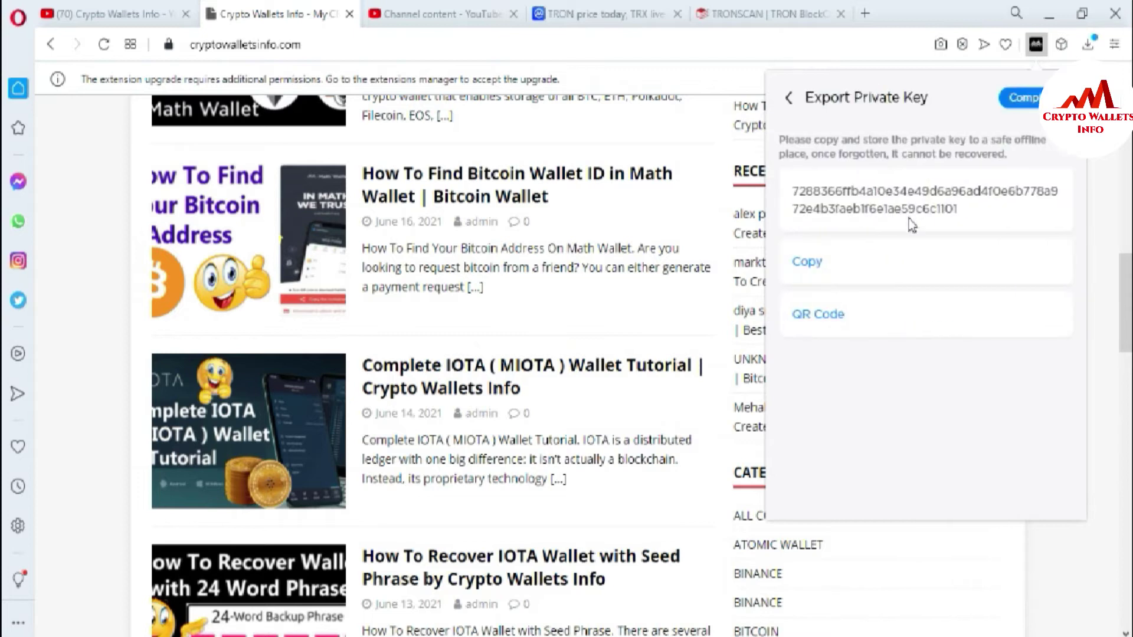
drag(959, 210, 770, 195)
Copy the TRON private key and unlock Exodus with its wallet password.
click(820, 264)
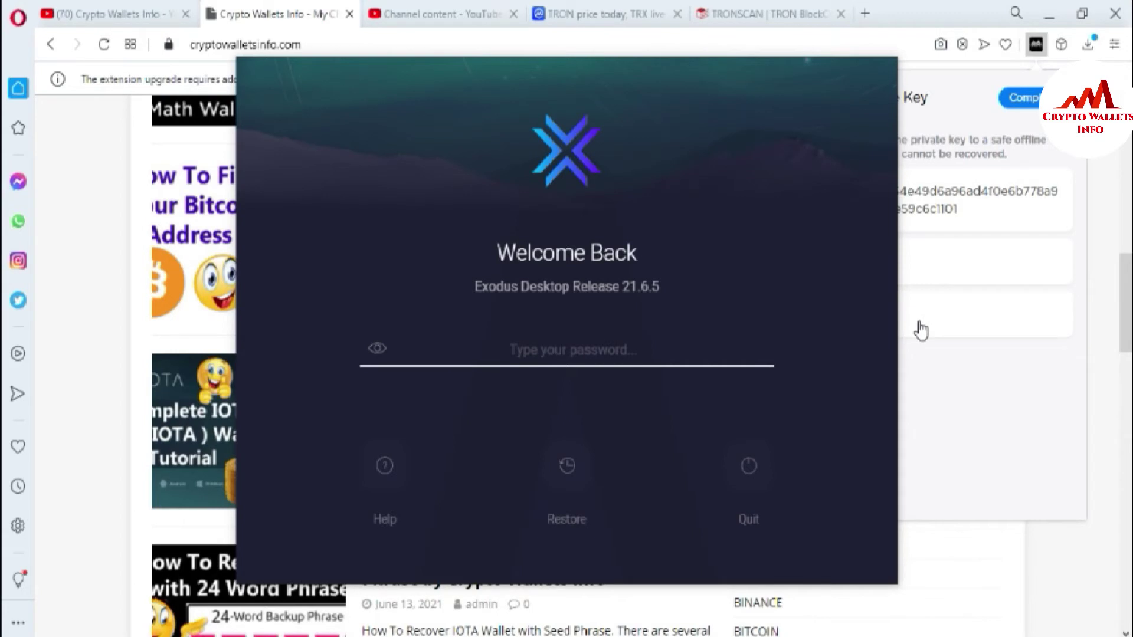
text(********)
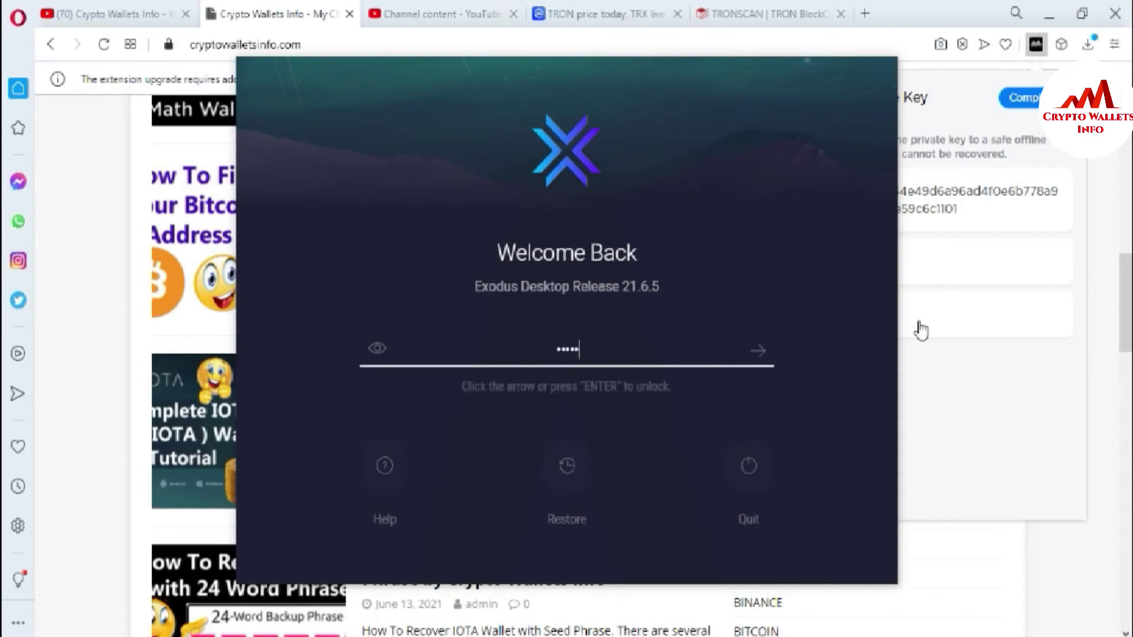
text(********)
click(761, 352)
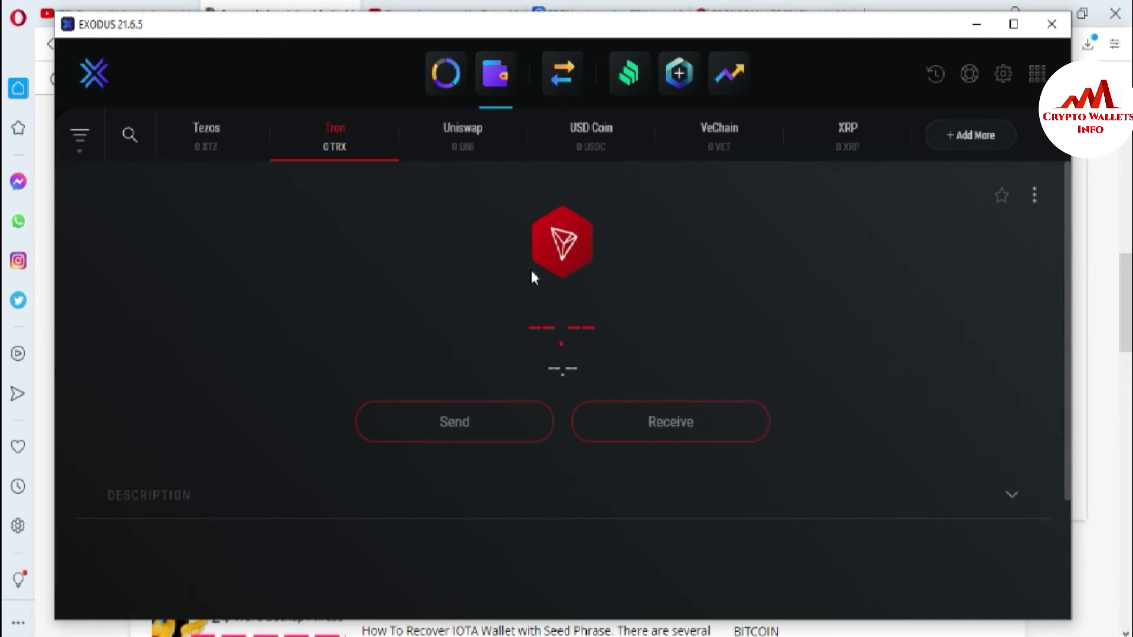
click(129, 136)
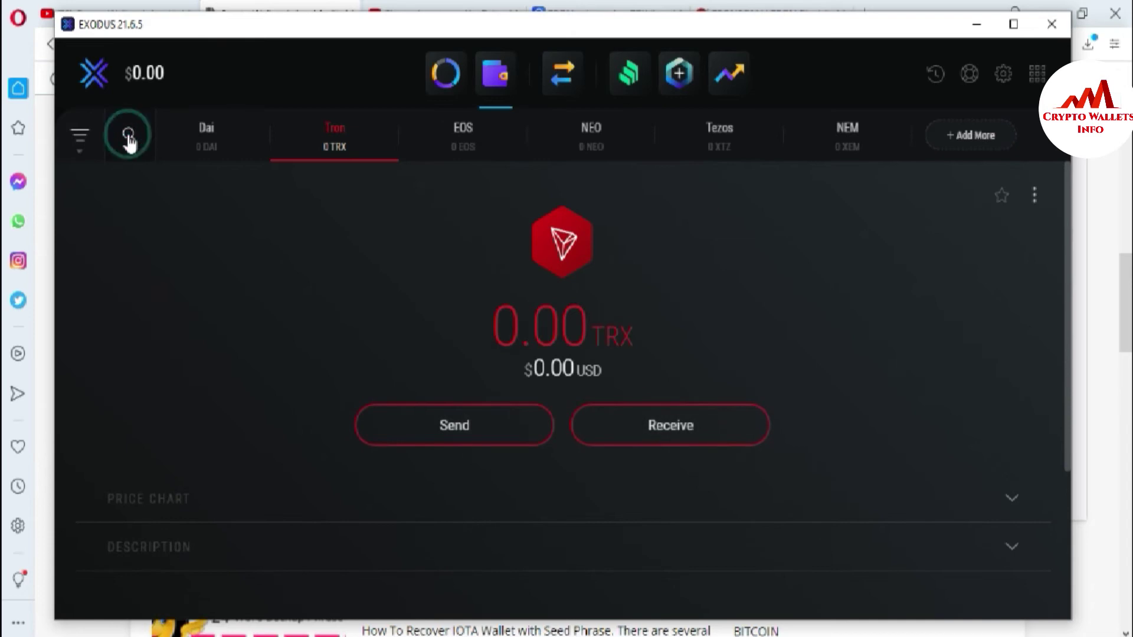
text(trx)
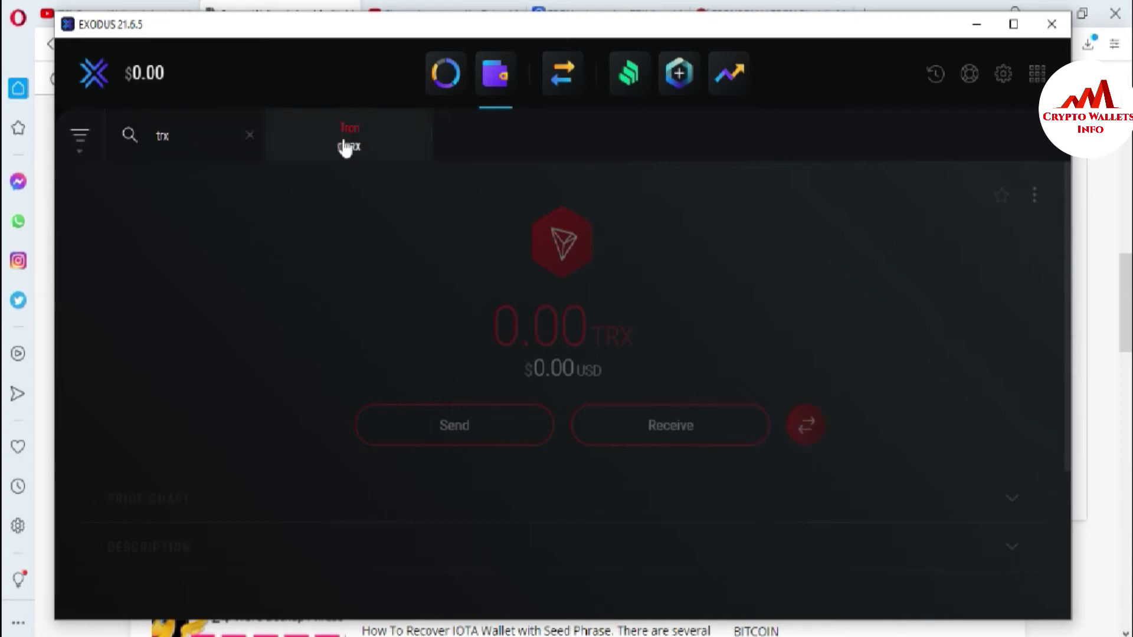
click(354, 144)
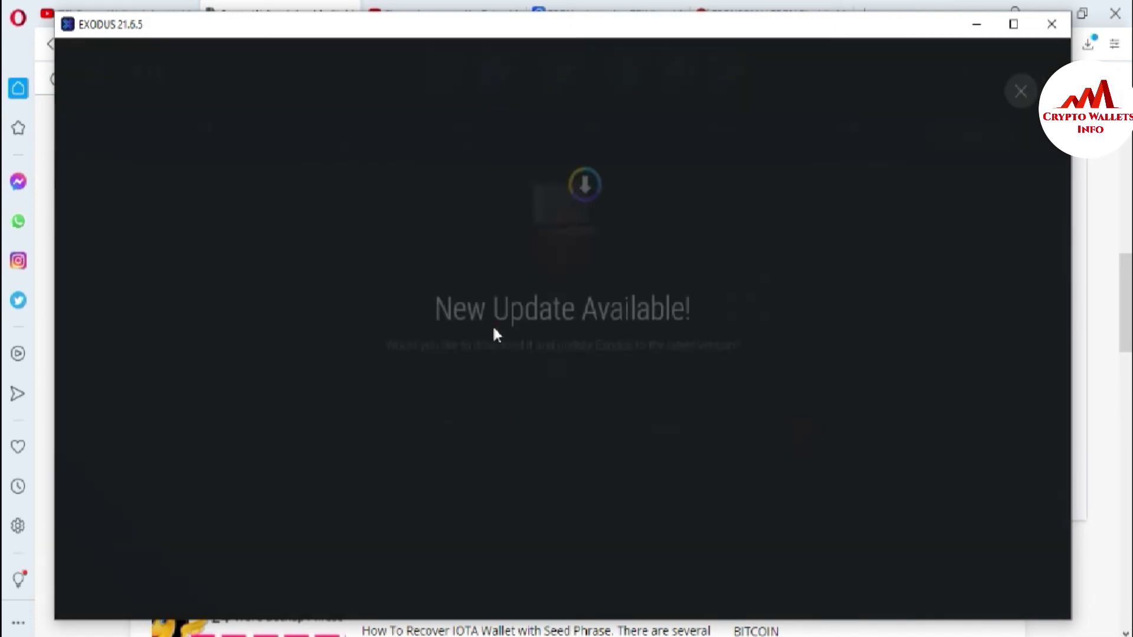
click(505, 435)
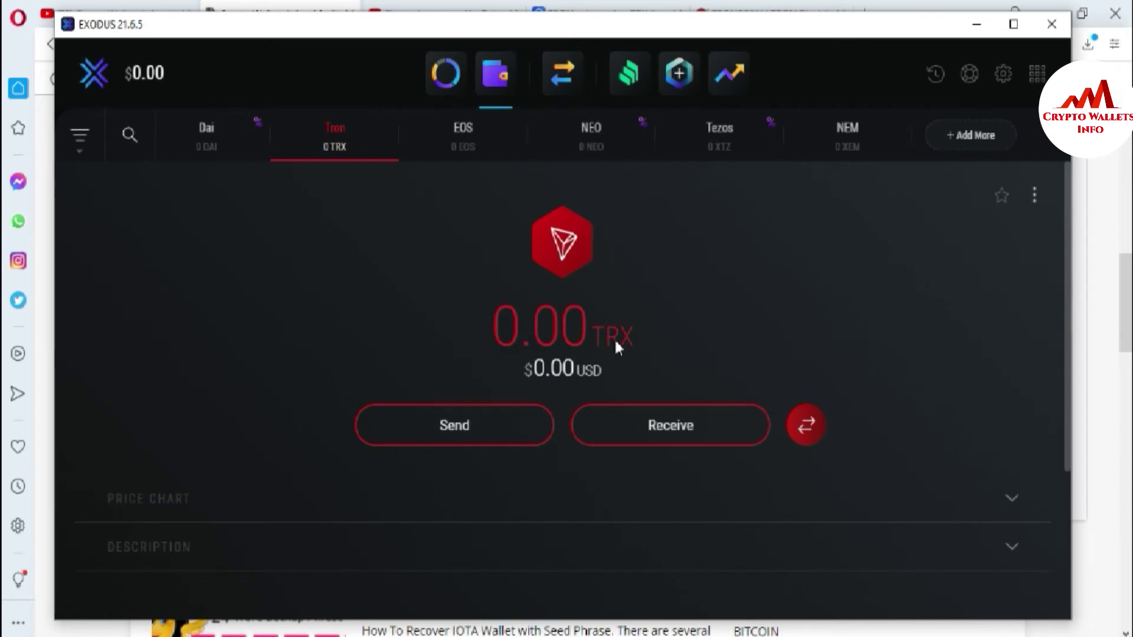
click(1033, 193)
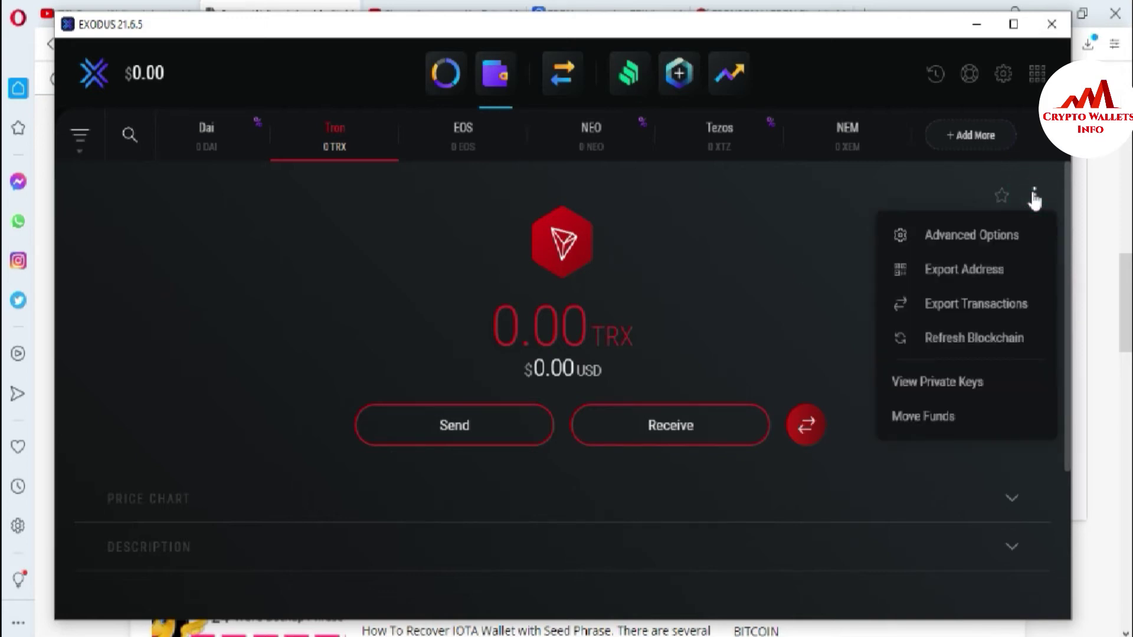
Paste the exported Tron private key into Move Funds and submit it.
click(928, 416)
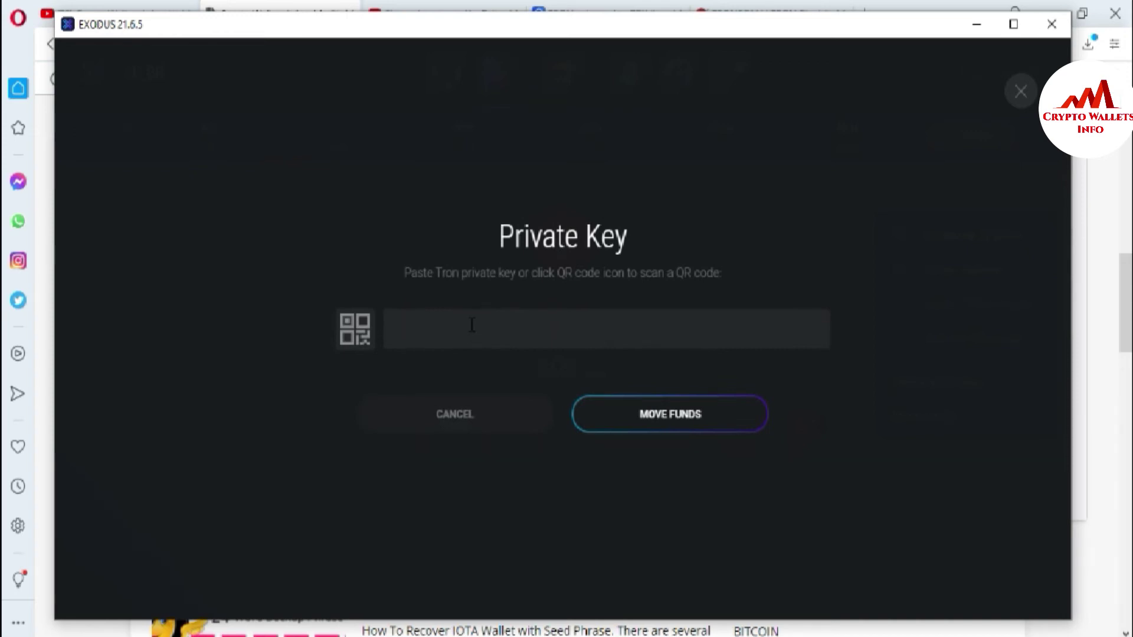
key(ctrl+v)
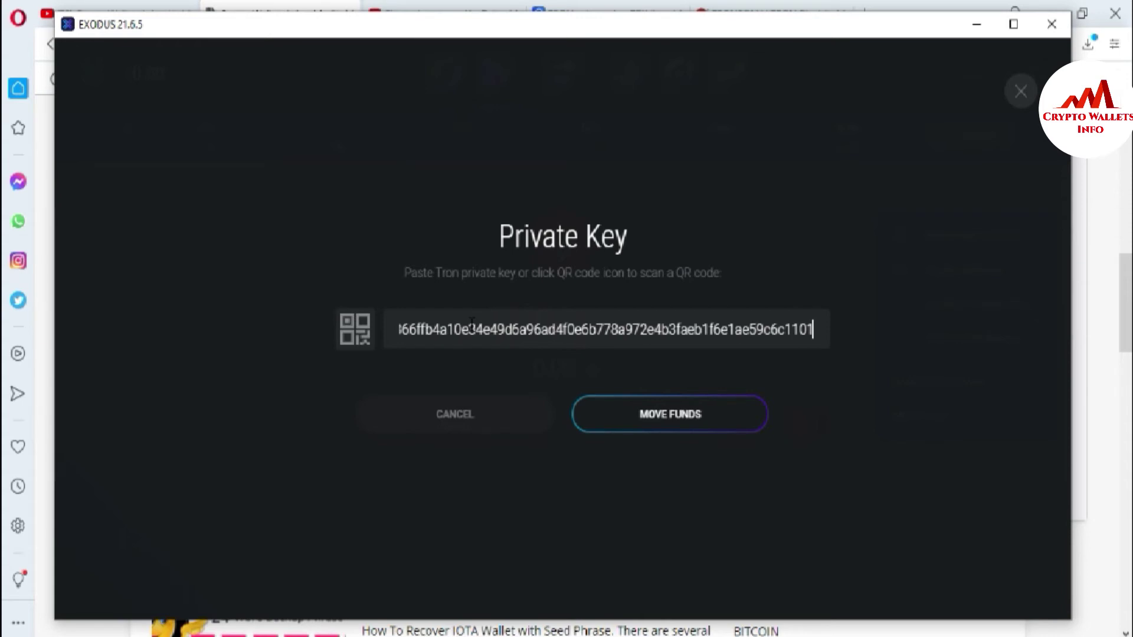
click(674, 422)
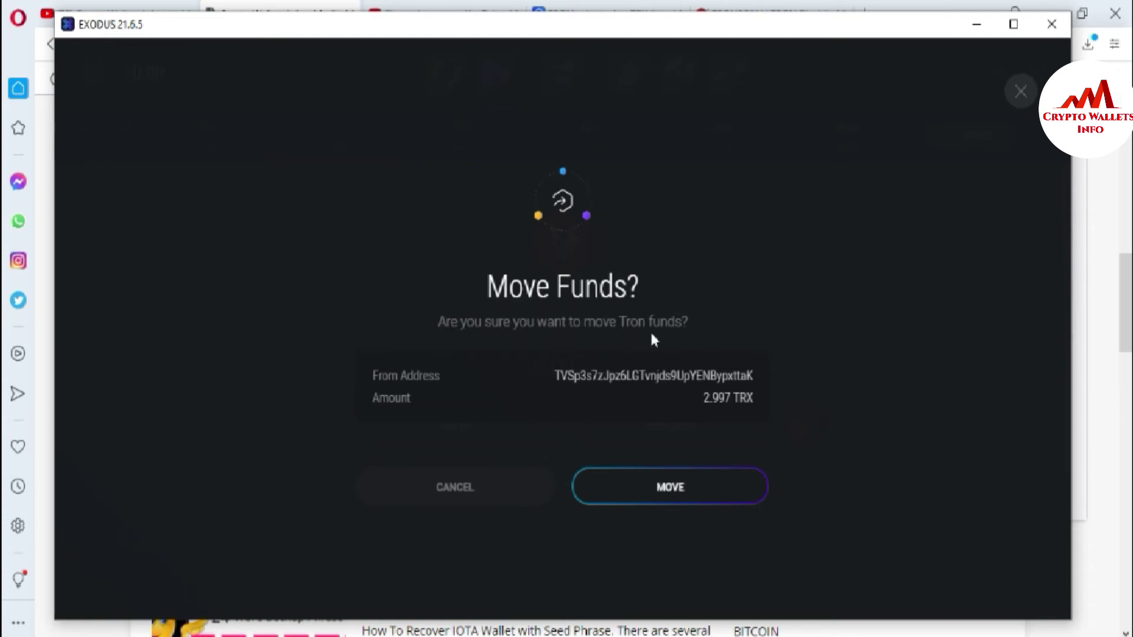
Check the source address and 2.997 TRX amount, then confirm the move.
drag(551, 376, 776, 379)
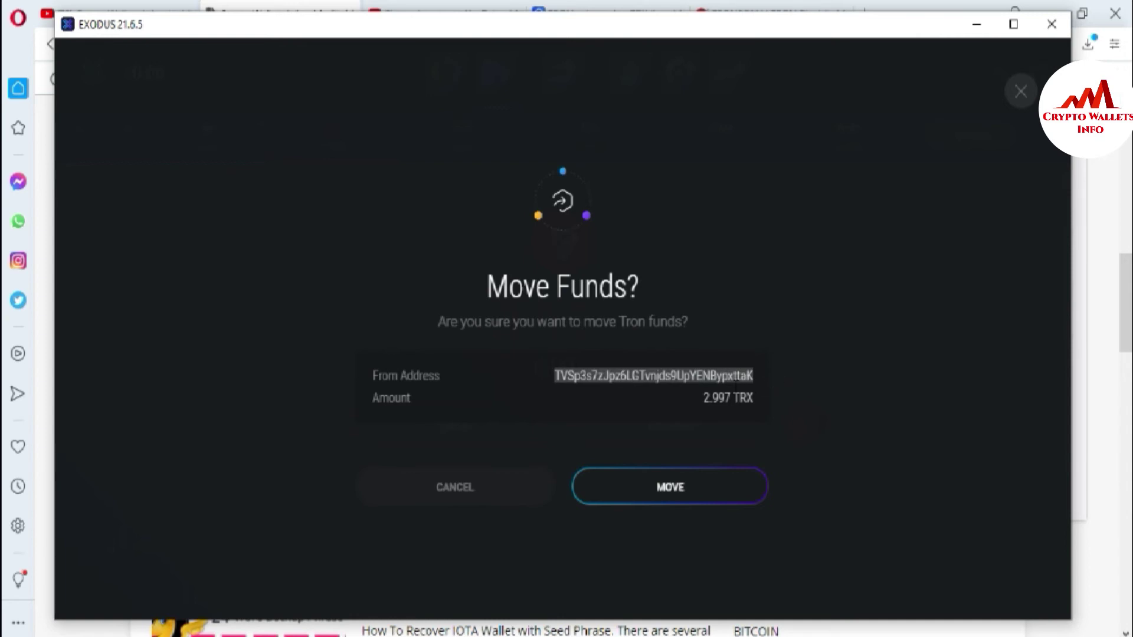
drag(702, 398, 734, 398)
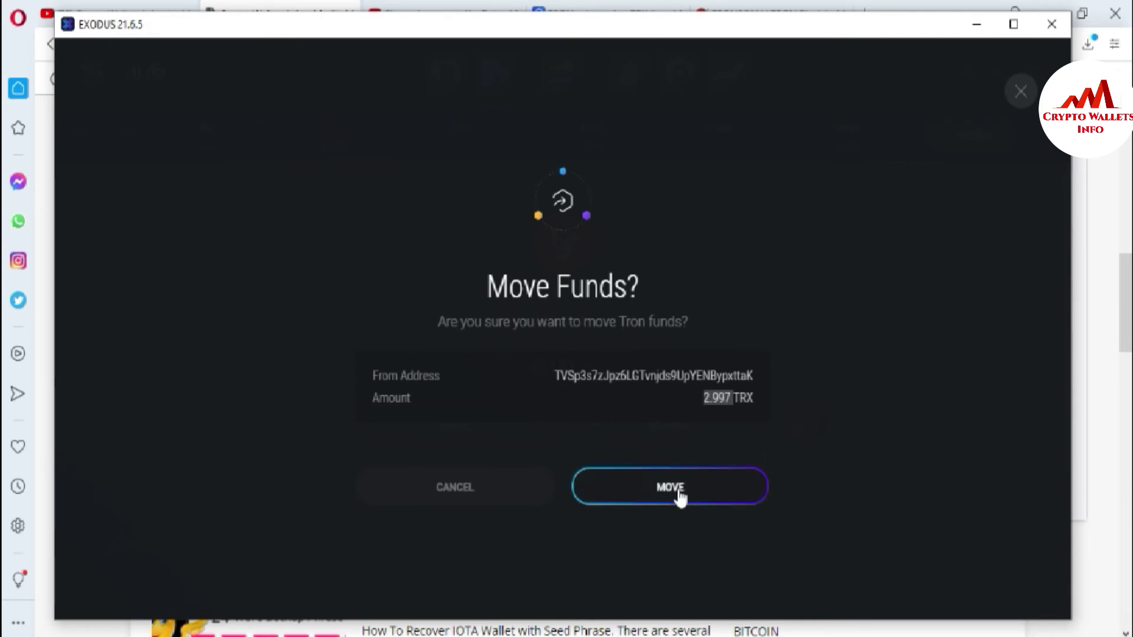
click(659, 479)
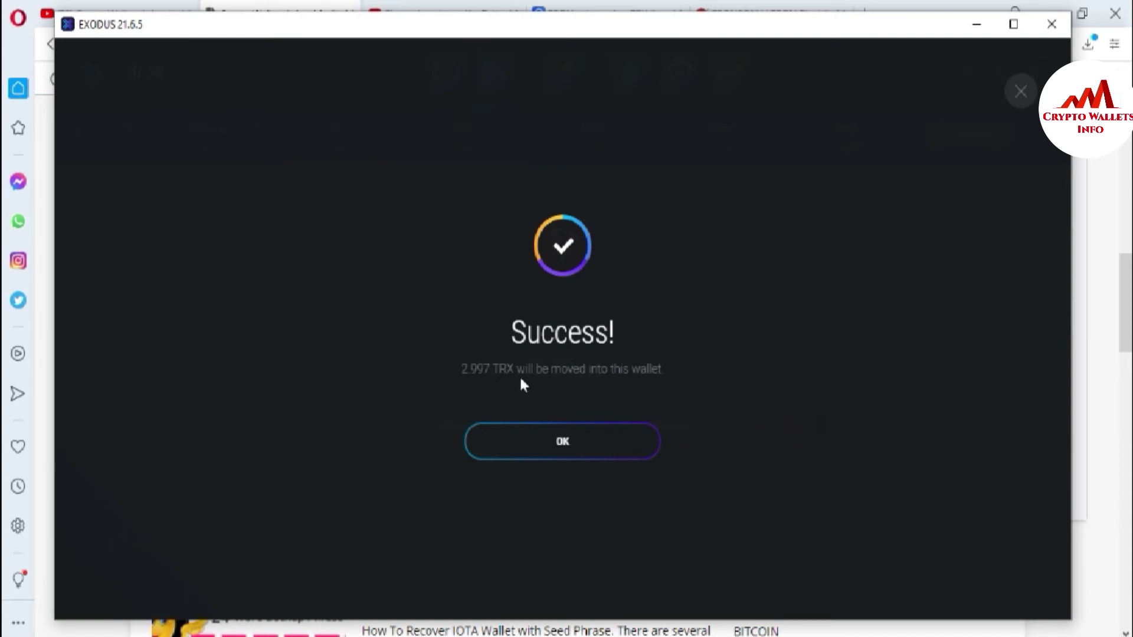
Close the success message and let the Tron balance update to 2.997 TRX.
click(558, 445)
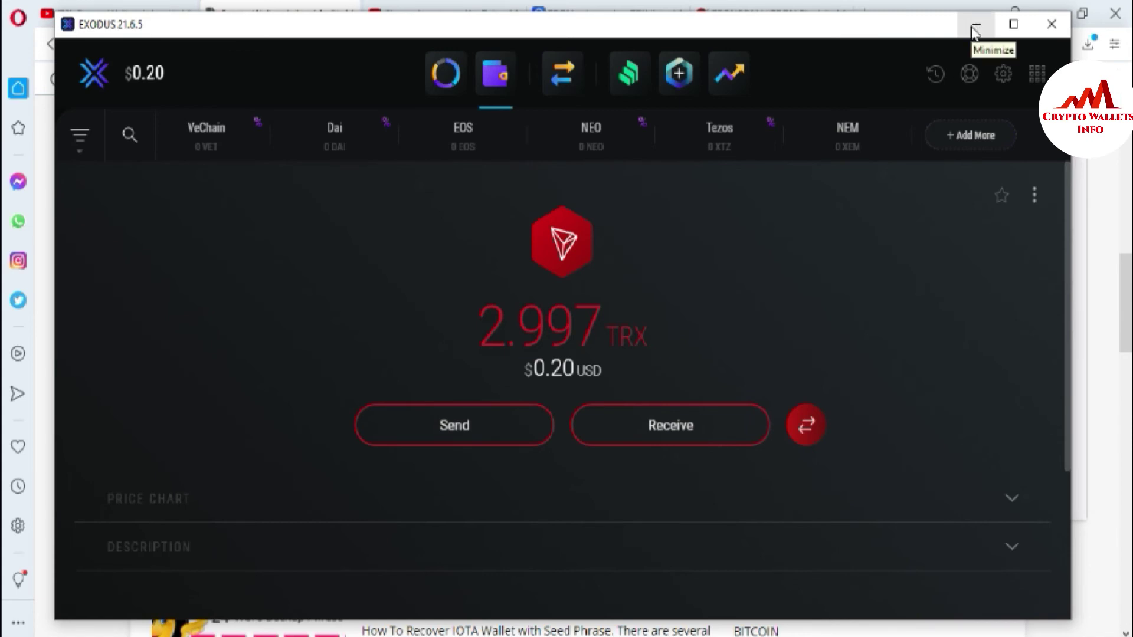
Minimize Exodus, glance at the YouTube channel, then return to the cryptowalletsinfo.com site.
click(975, 29)
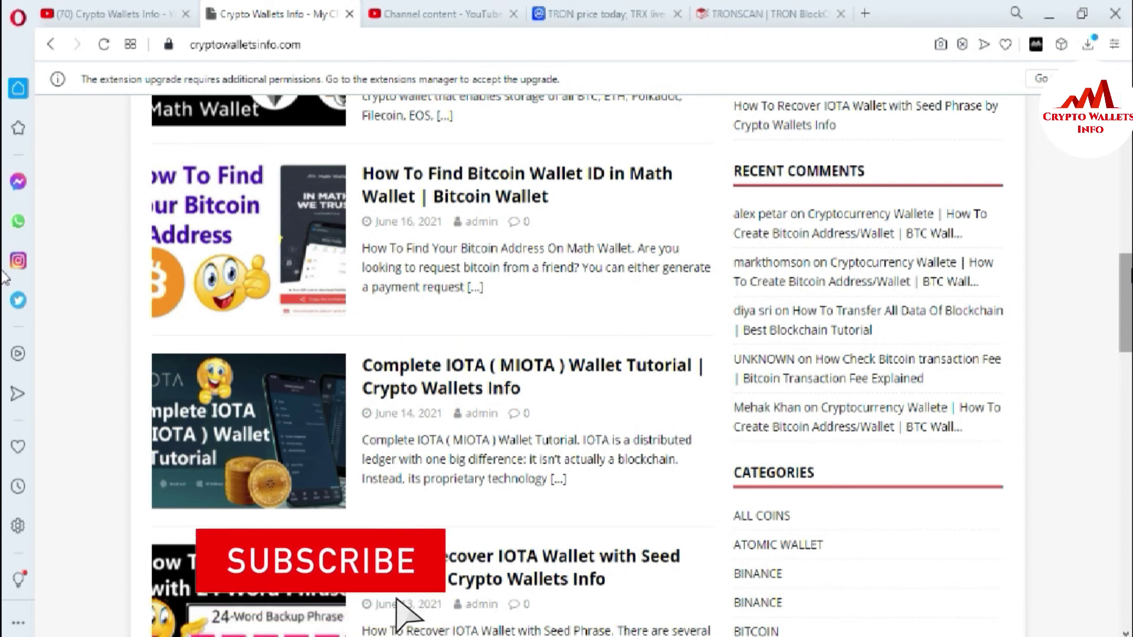
click(99, 13)
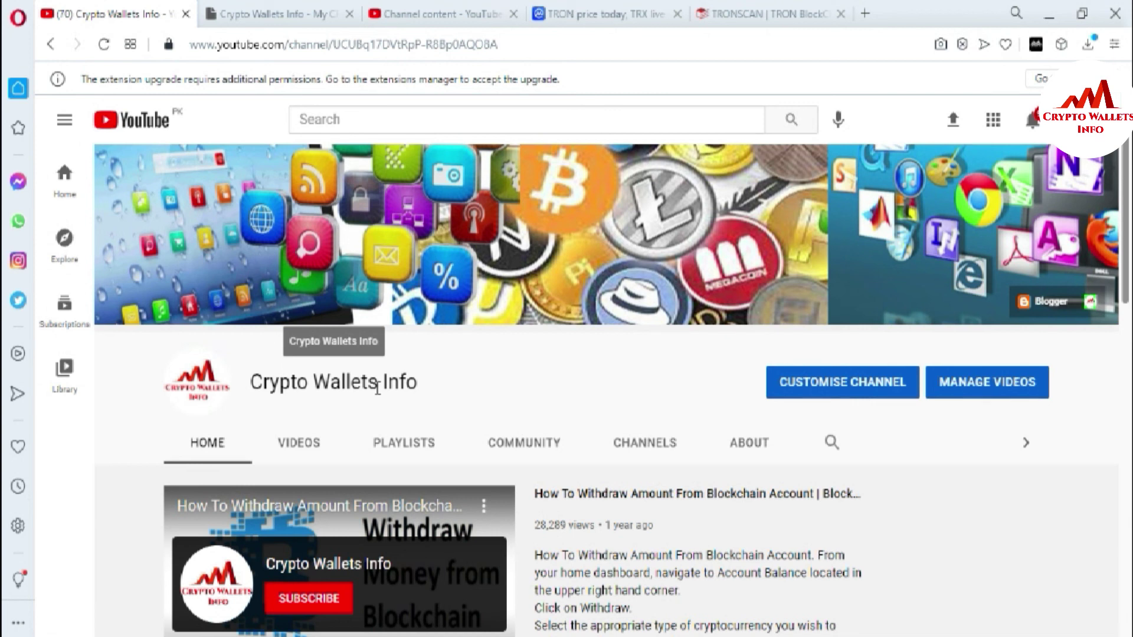
click(296, 13)
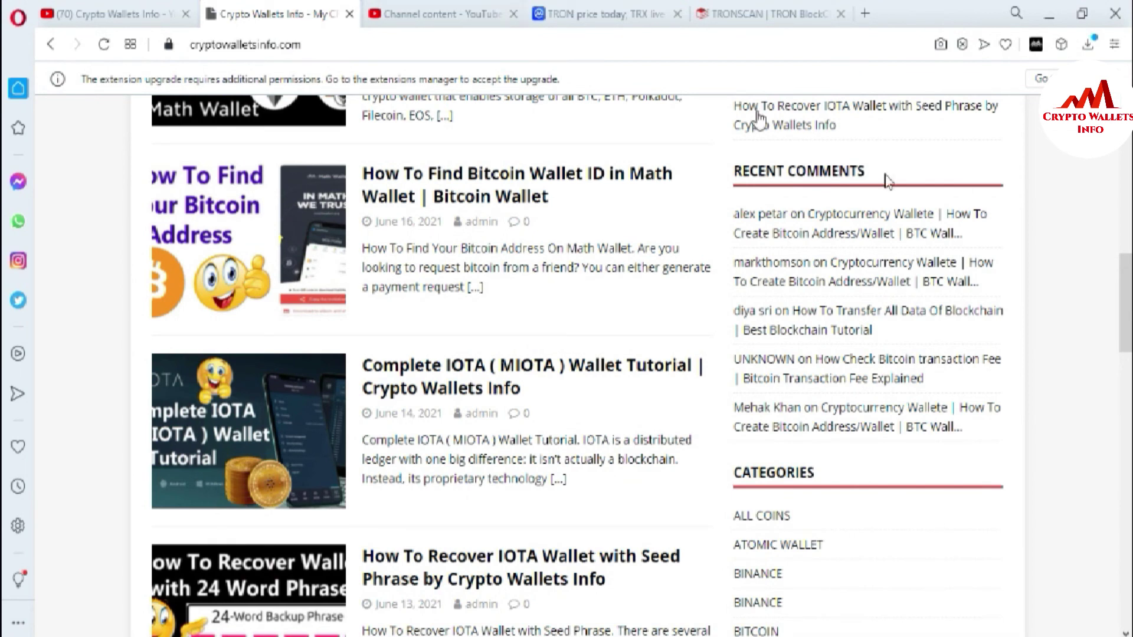
drag(1123, 288, 5, 159)
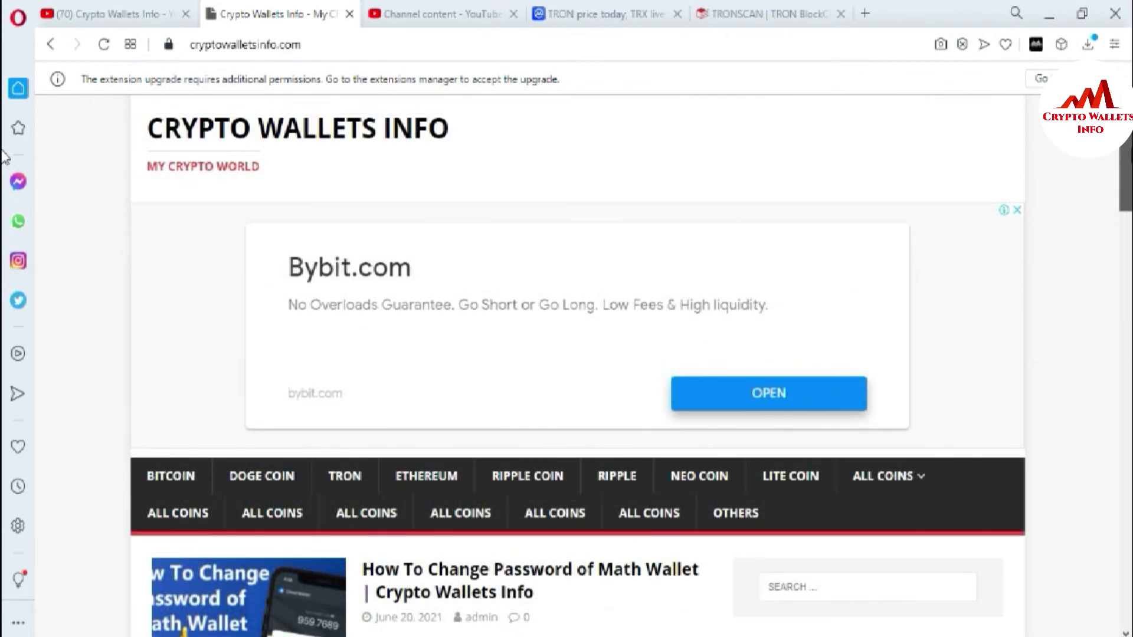
Open the blog's ETHEREUM category and close the Bybit ad popup to view its MyEtherWallet tutorials.
scroll(649, 331, down, 3)
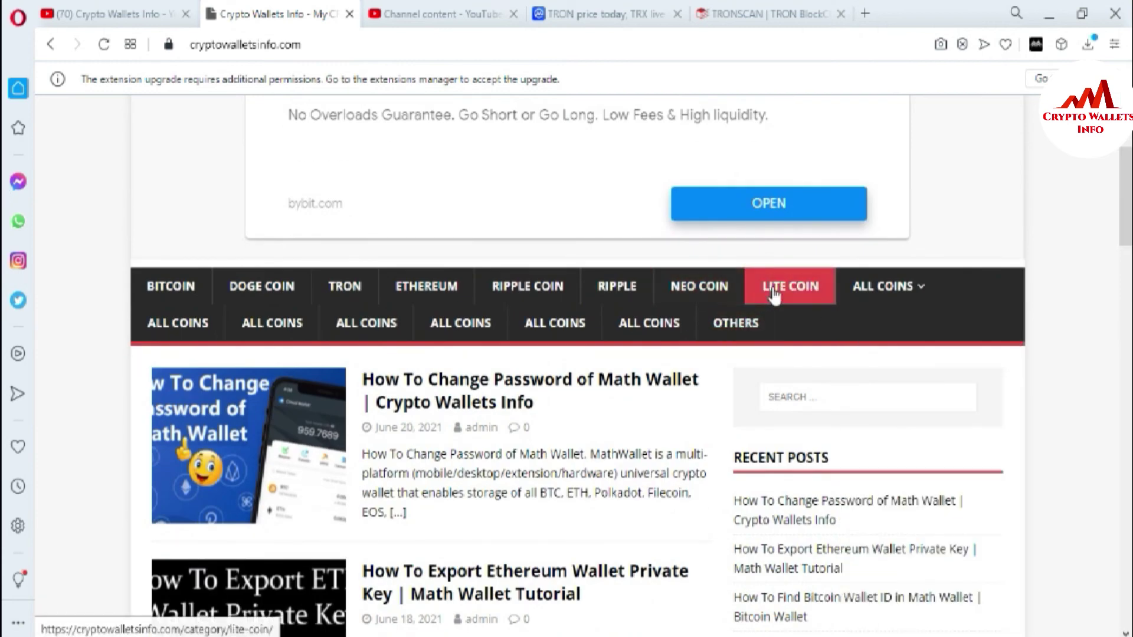
mouse_move(910, 286)
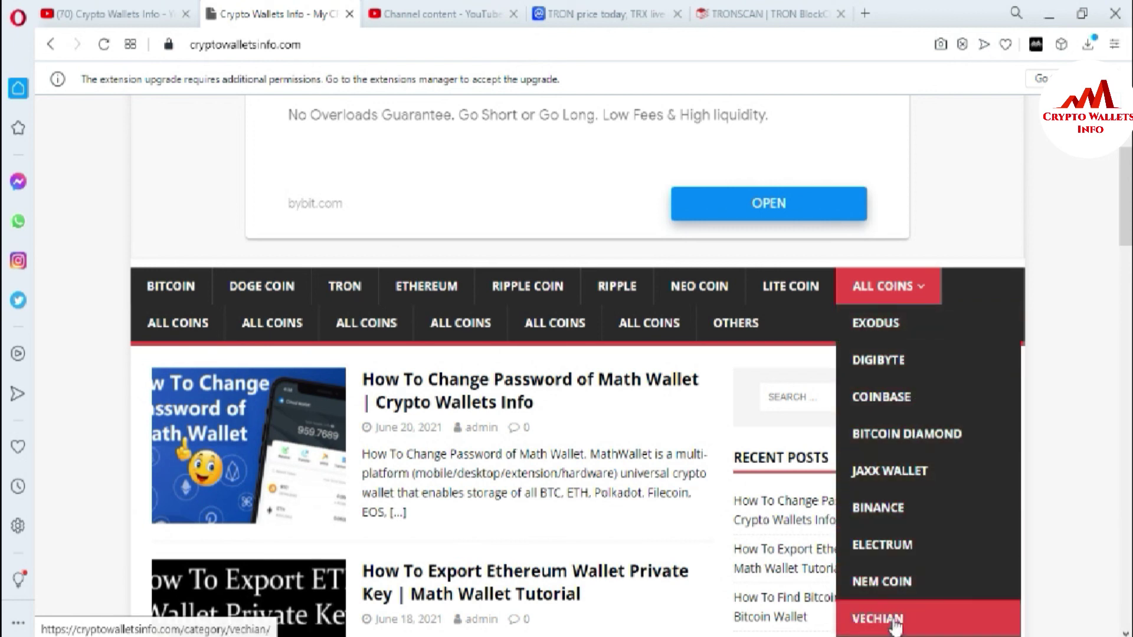
scroll(5, 251, down, 3)
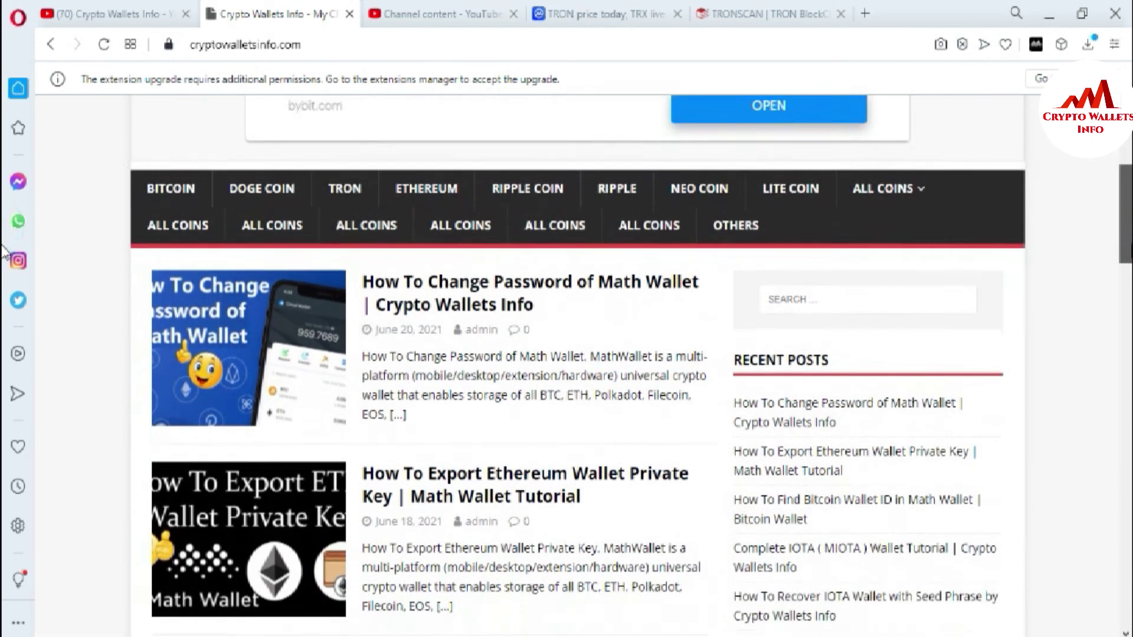
scroll(5, 251, down, 1)
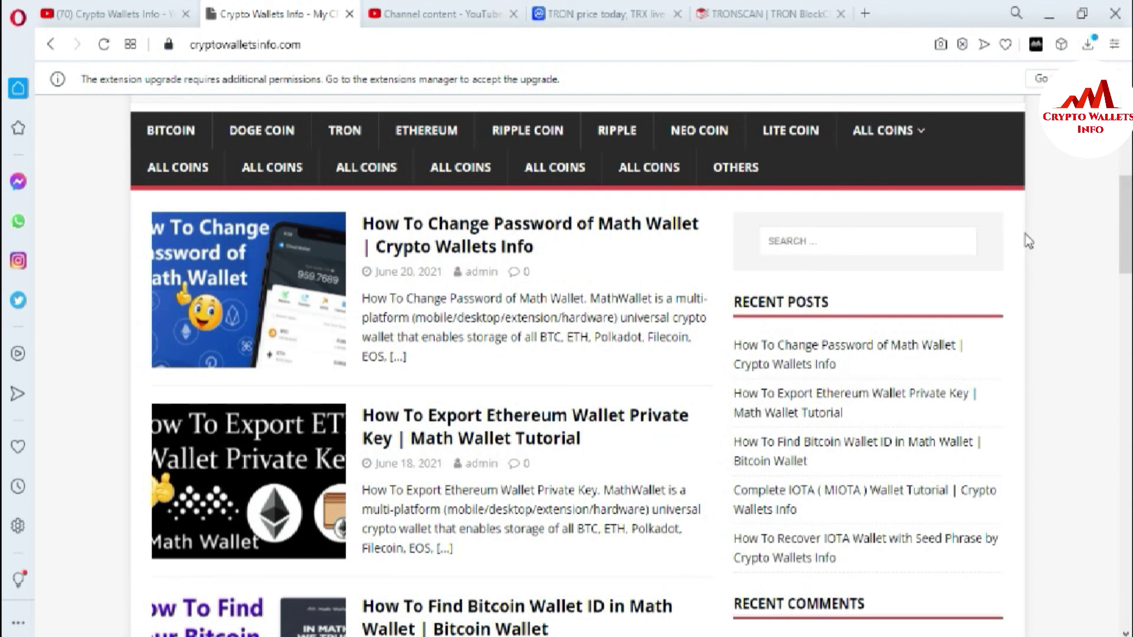
click(421, 144)
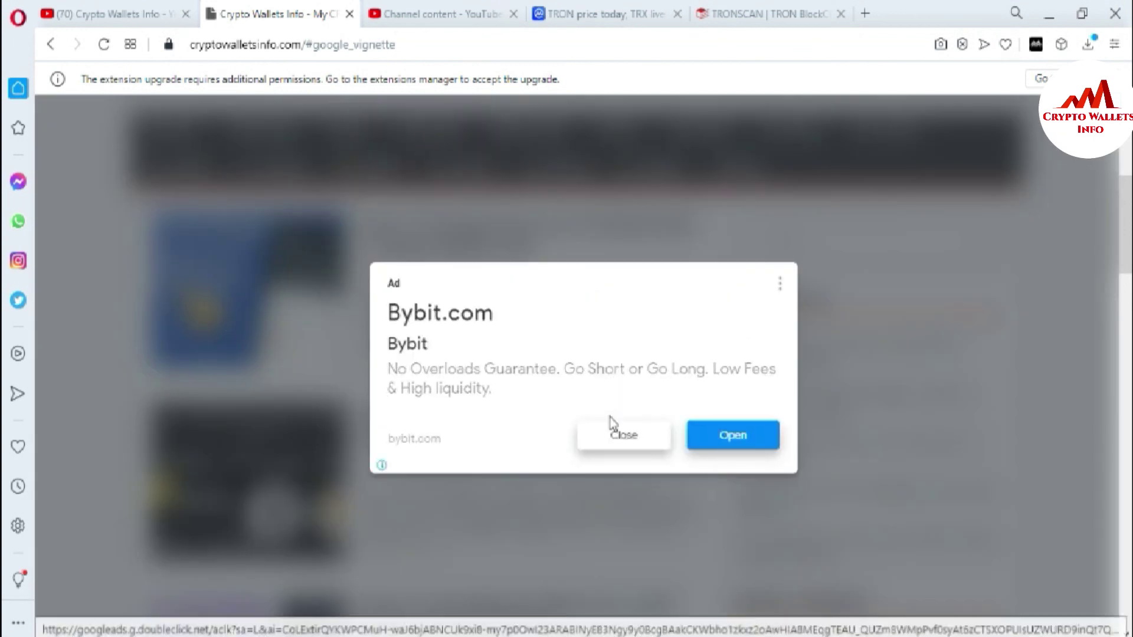
click(608, 435)
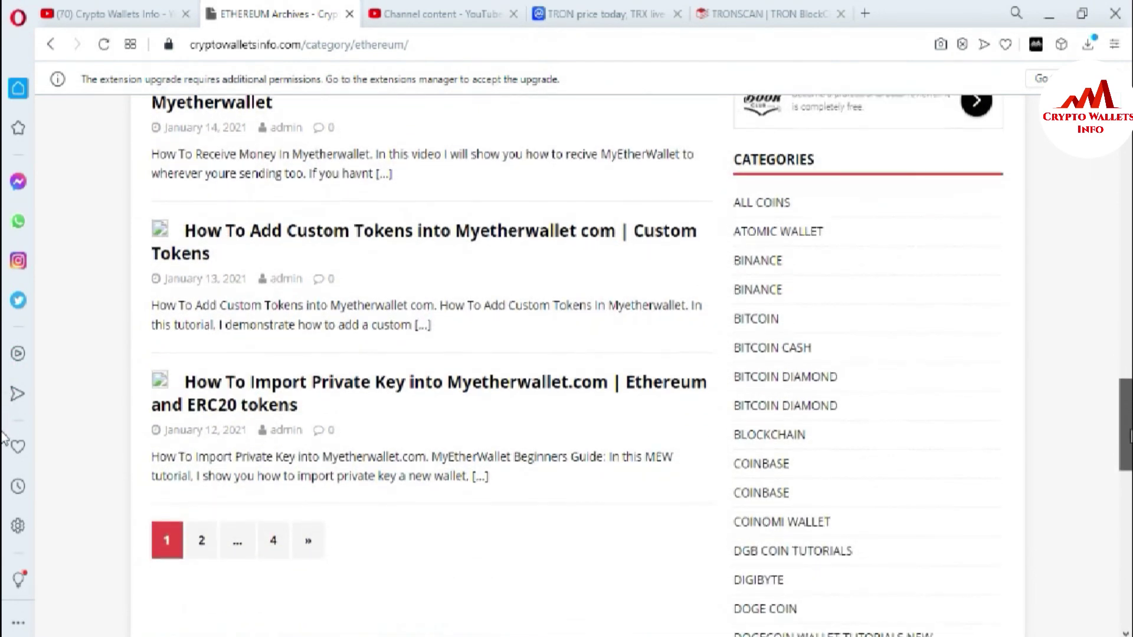
drag(1128, 444, 1129, 429)
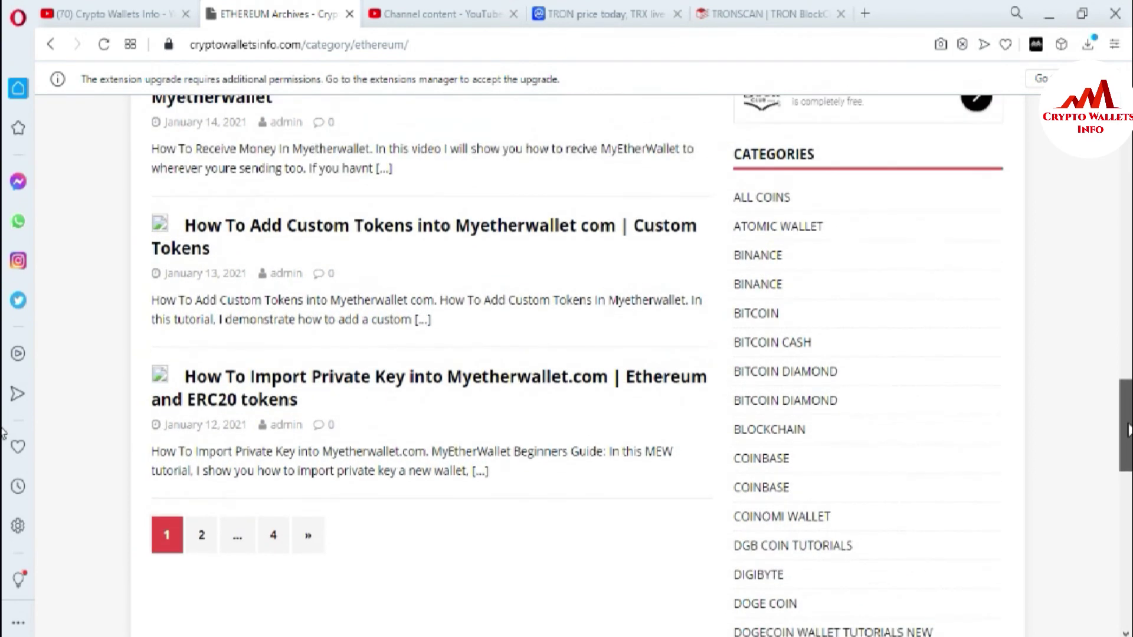